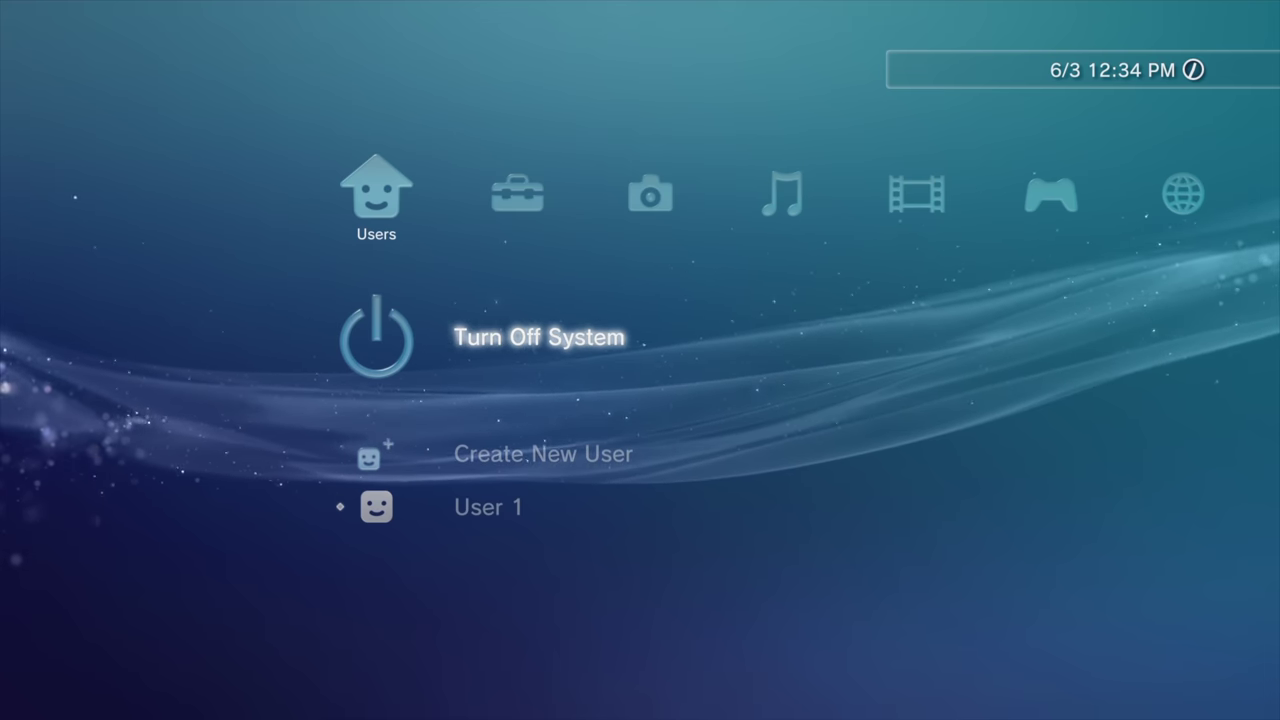
# Open the System Settings category in the PS3's settings
pyautogui.press('Right')
pyautogui.press('Down')
pyautogui.press('Down')
pyautogui.press('Down')
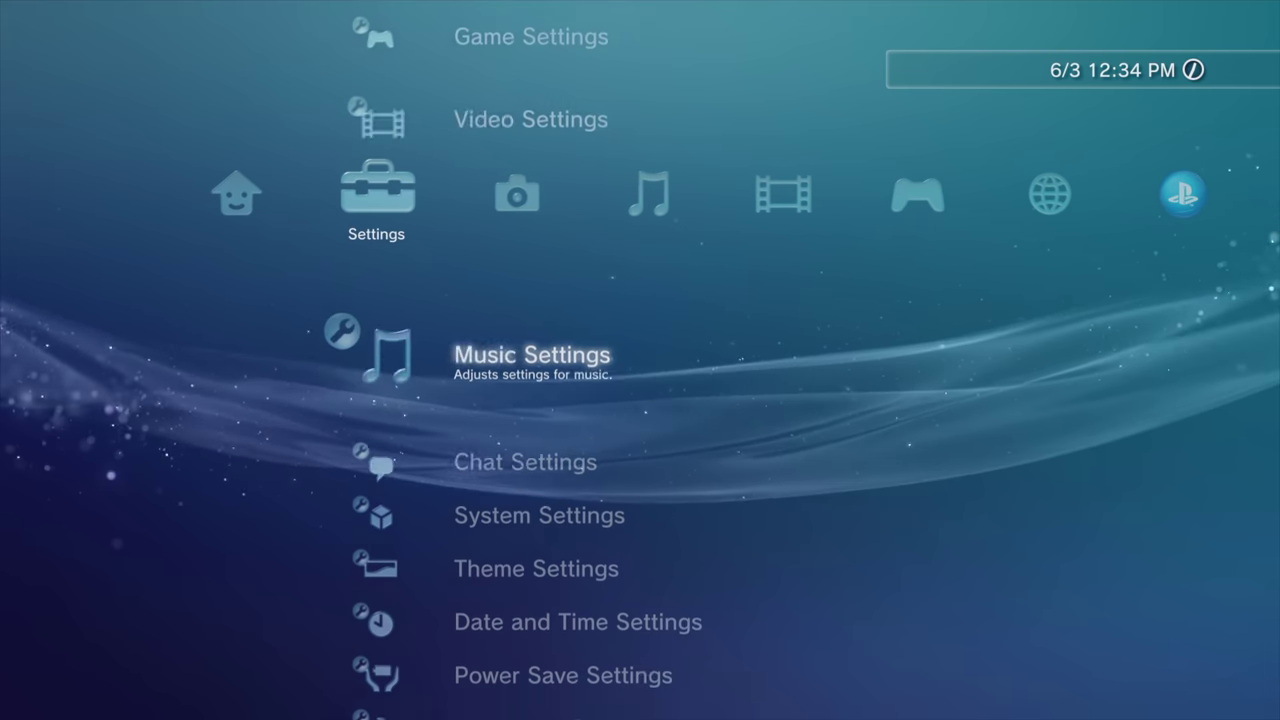
pyautogui.press('Down')
pyautogui.press('Down')
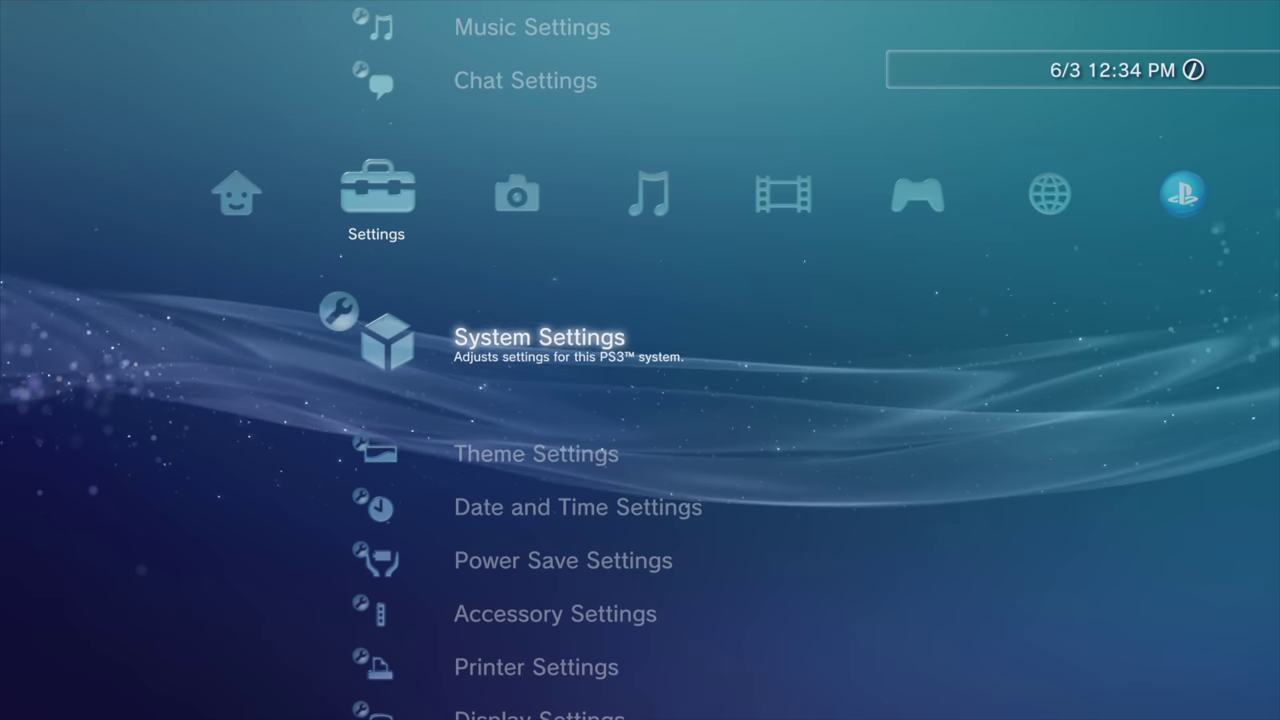
pyautogui.press('Return')
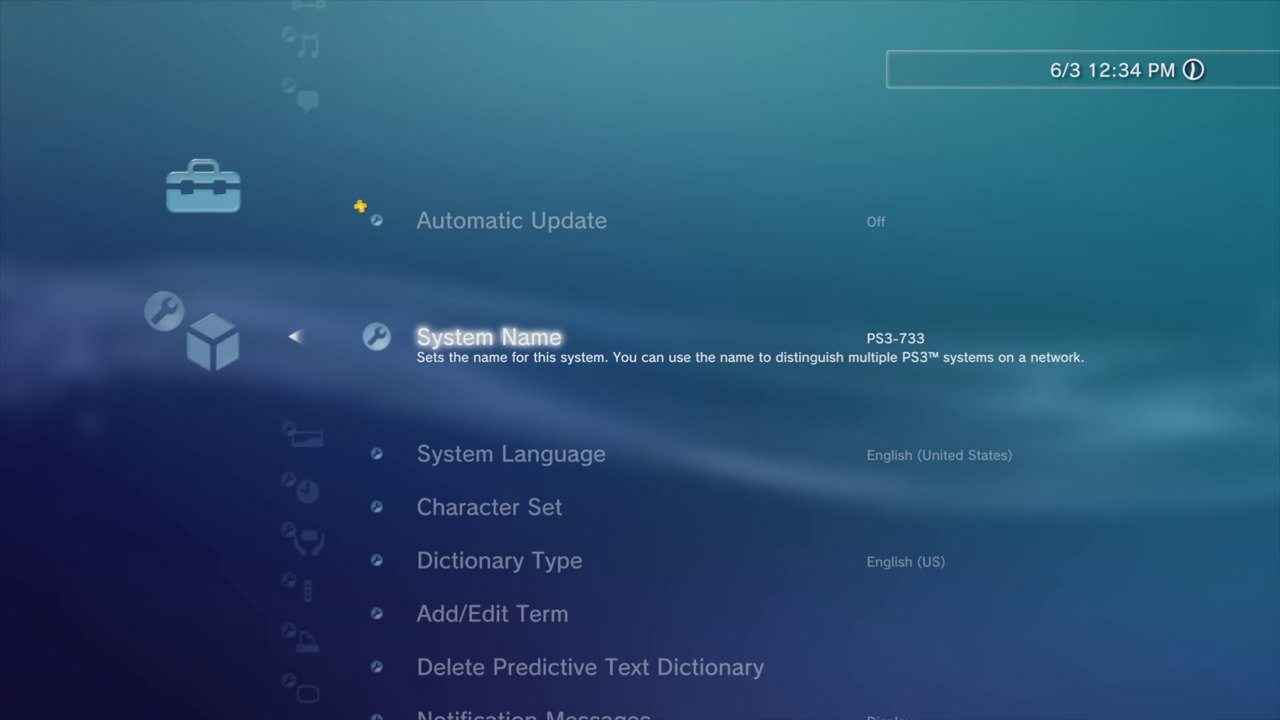
# Check the console's system software version in System Information, then return to the settings list
pyautogui.press('Down')
pyautogui.press('Down')
pyautogui.press('Down')
pyautogui.press('Down')
pyautogui.press('Down')
pyautogui.press('Down')
pyautogui.press('Down')
pyautogui.press('Down')
pyautogui.press('Down')
pyautogui.press('Down')
pyautogui.press('Down')
pyautogui.press('Down')
pyautogui.press('Down')
pyautogui.press('Down')
pyautogui.press('Down')
pyautogui.press('Down')
pyautogui.press('Down')
pyautogui.press('Down')
pyautogui.press('Down')
pyautogui.press('Down')
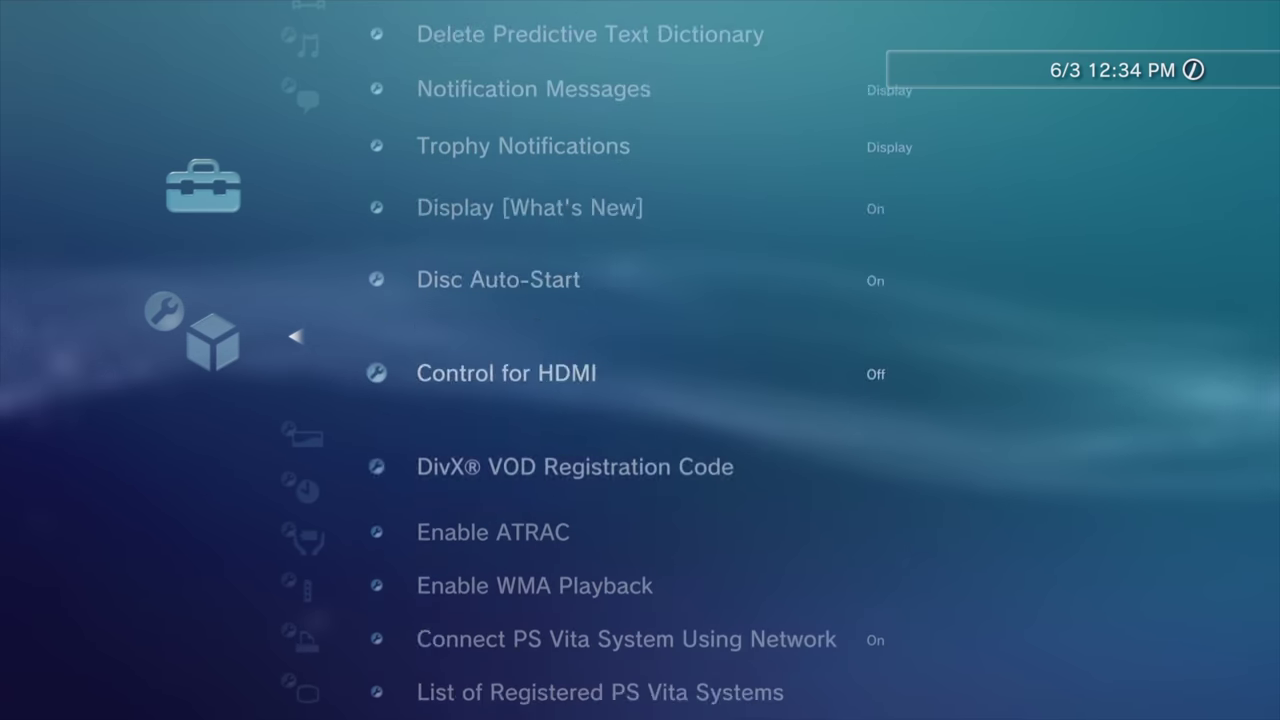
pyautogui.press('Up')
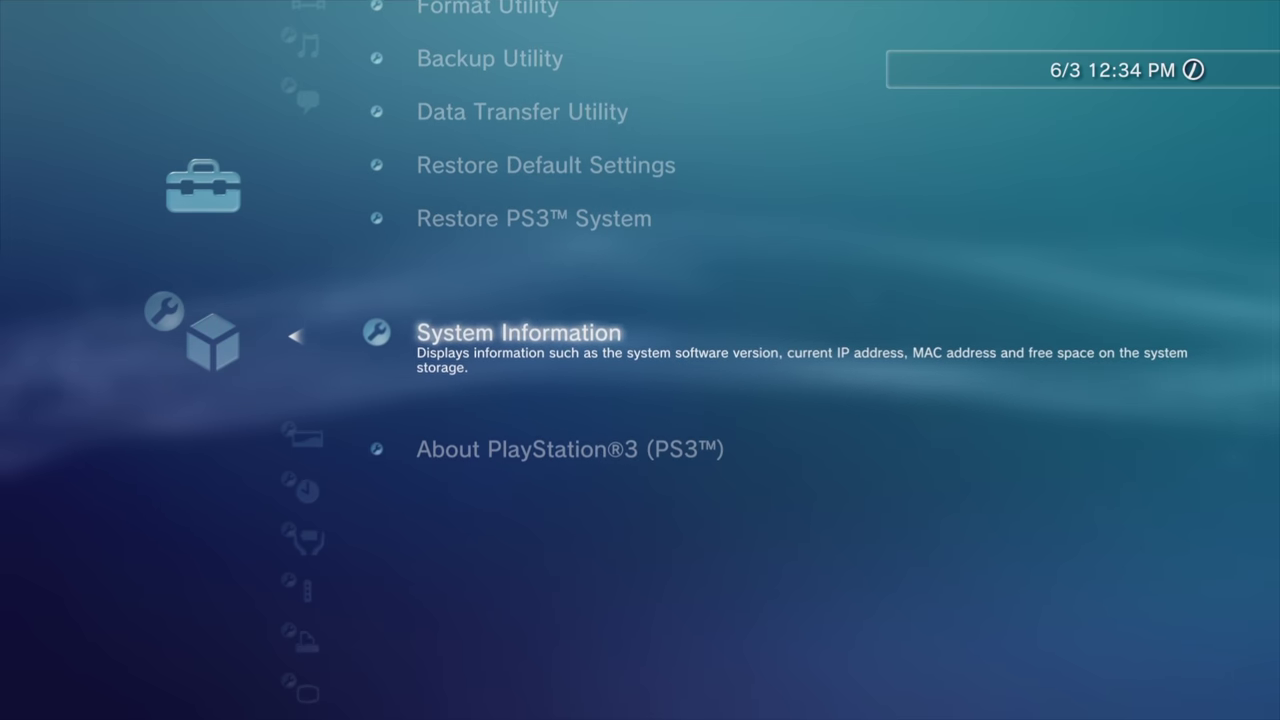
pyautogui.press('Return')
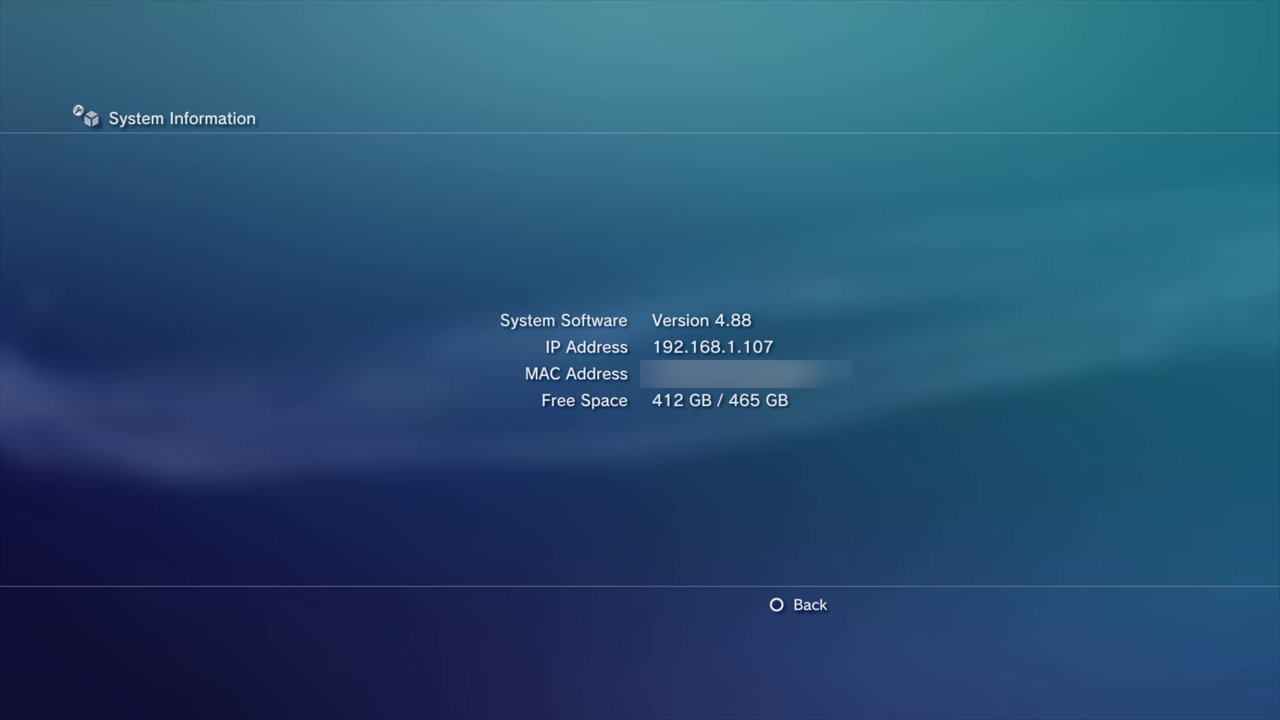
pyautogui.press('Escape')
pyautogui.press('Escape')
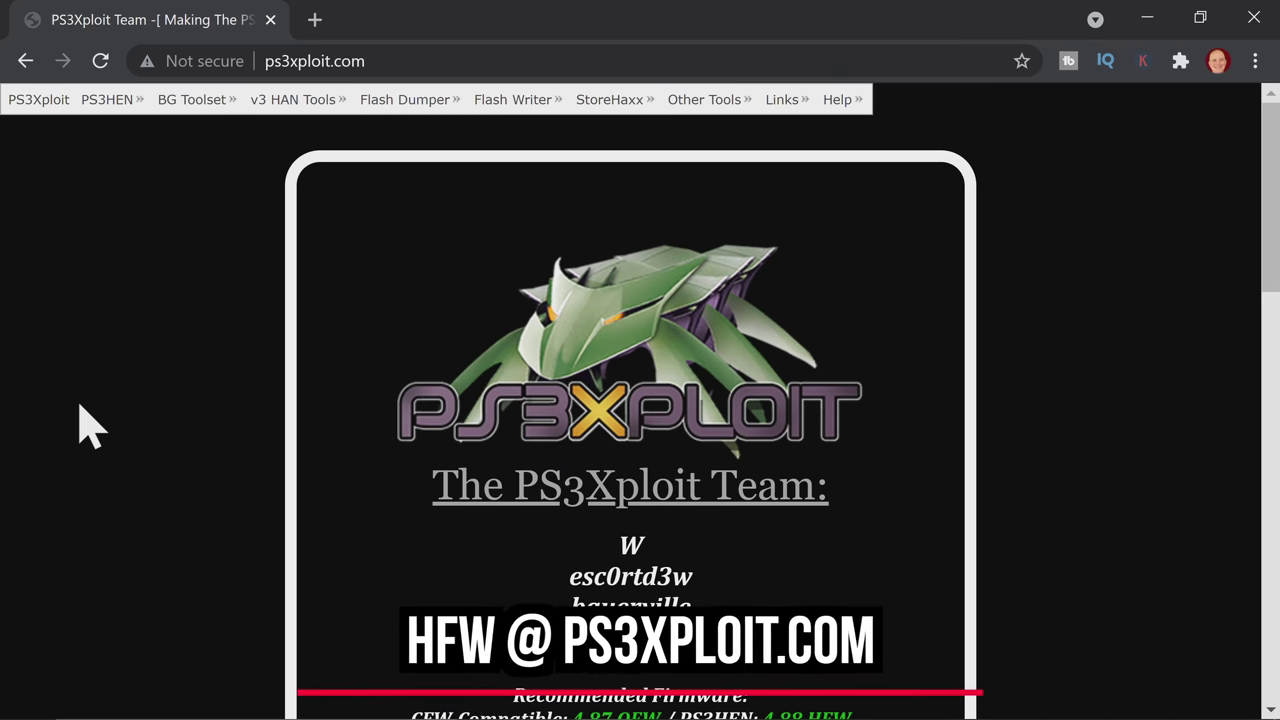
# Switch to Chrome, open the 4.88.1 HFW (Hybrid Firmware) thread linked on ps3xploit.com, and dismiss the overlay ad
pyautogui.scroll(-5, 88, 425)
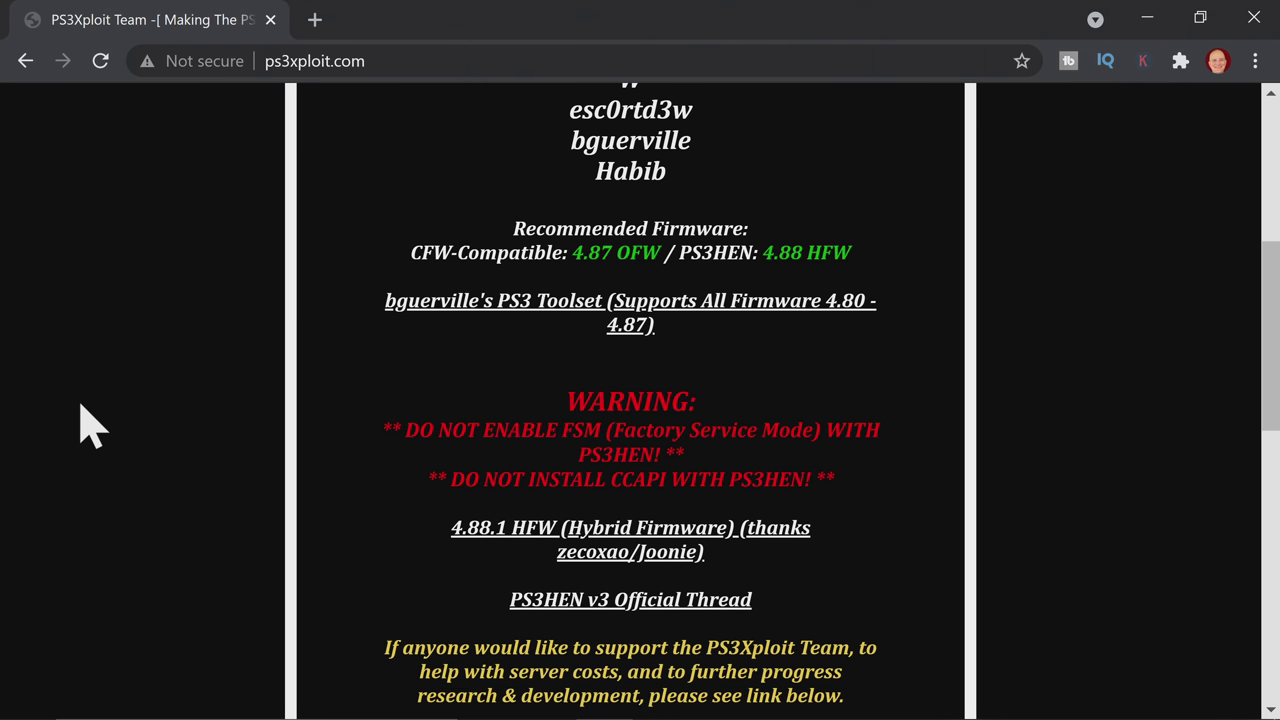
pyautogui.click(650, 538)
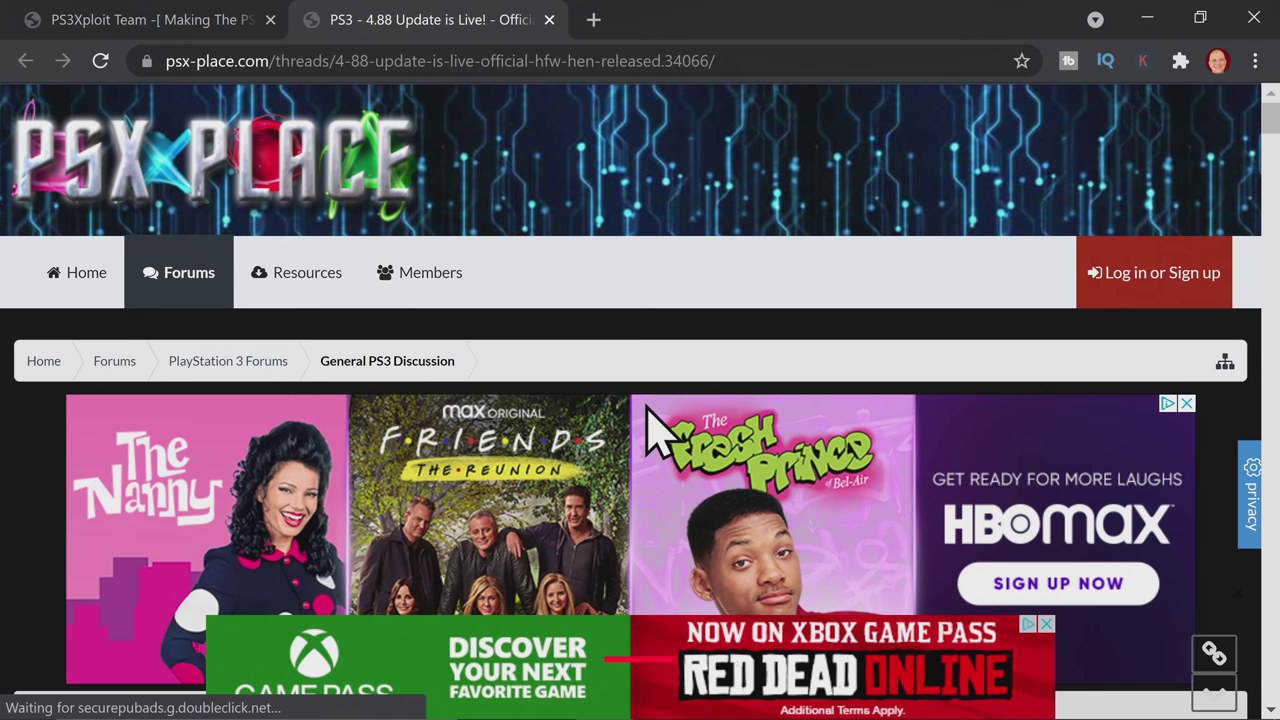
pyautogui.click(1046, 622)
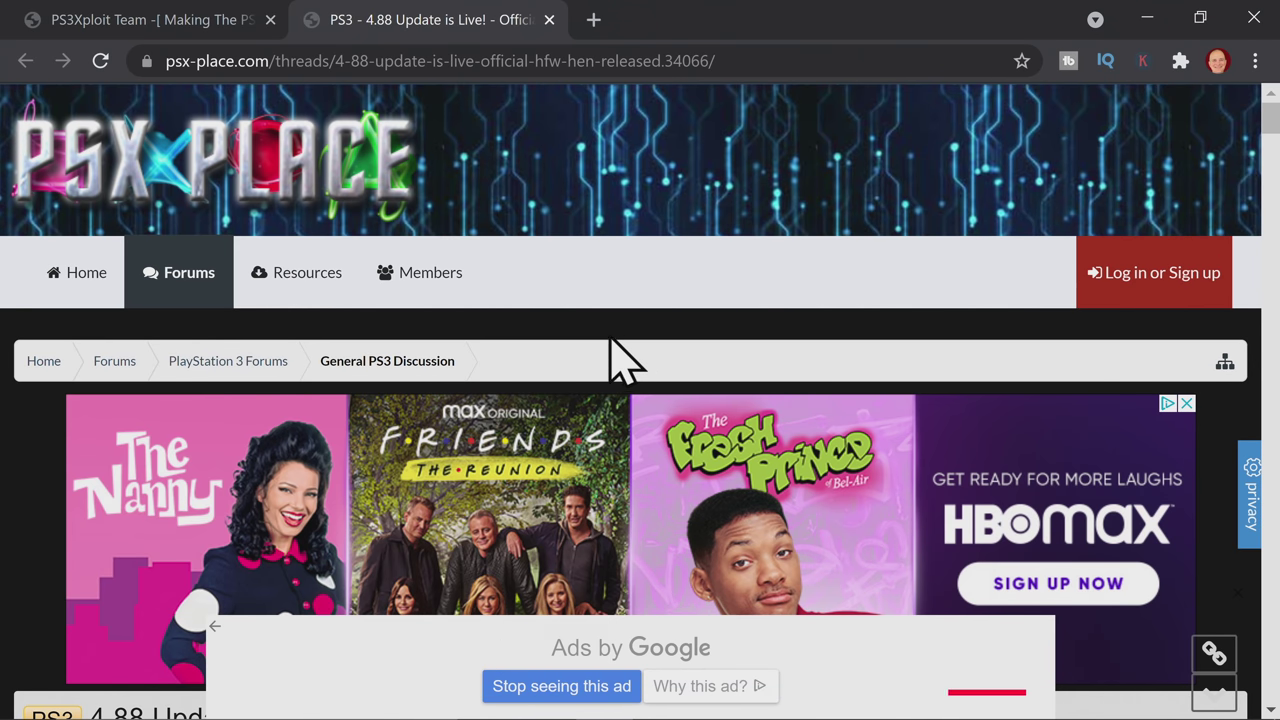
# Download HFW 4.88.rar through the thread's Mega mirror and allow mega.nz to store files on this device
pyautogui.scroll(-5, 623, 338)
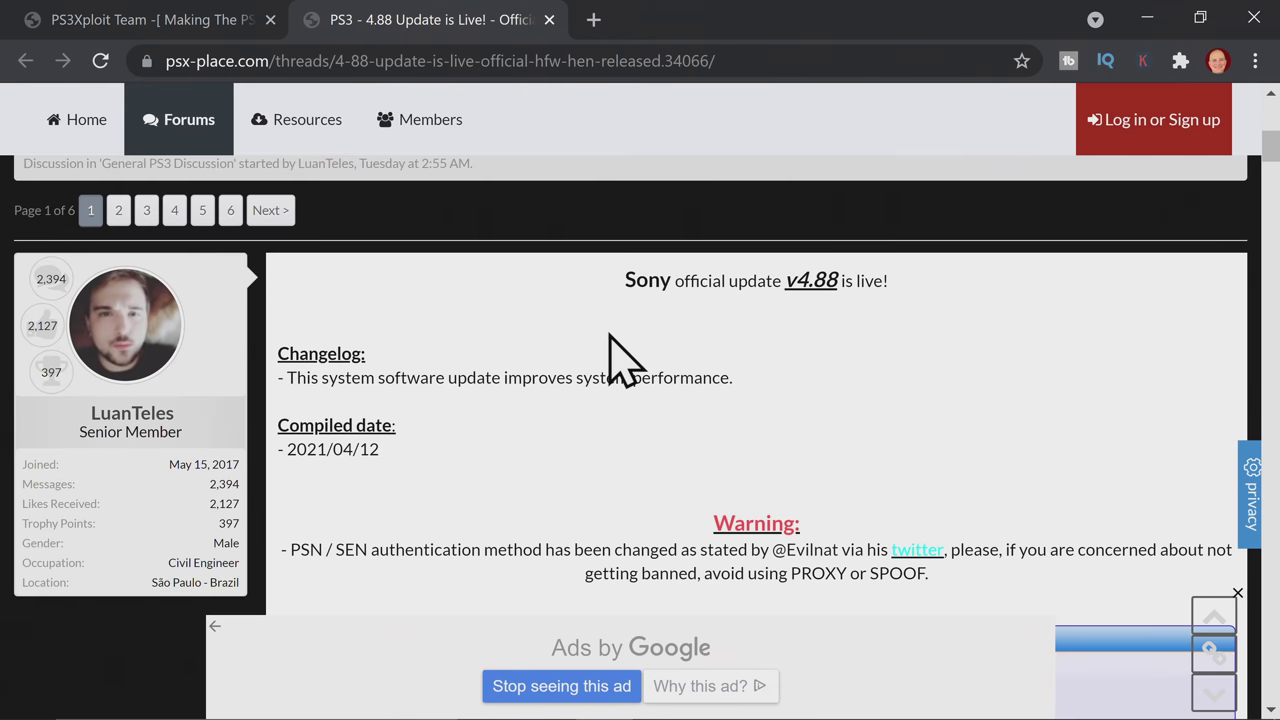
pyautogui.scroll(-6, 610, 336)
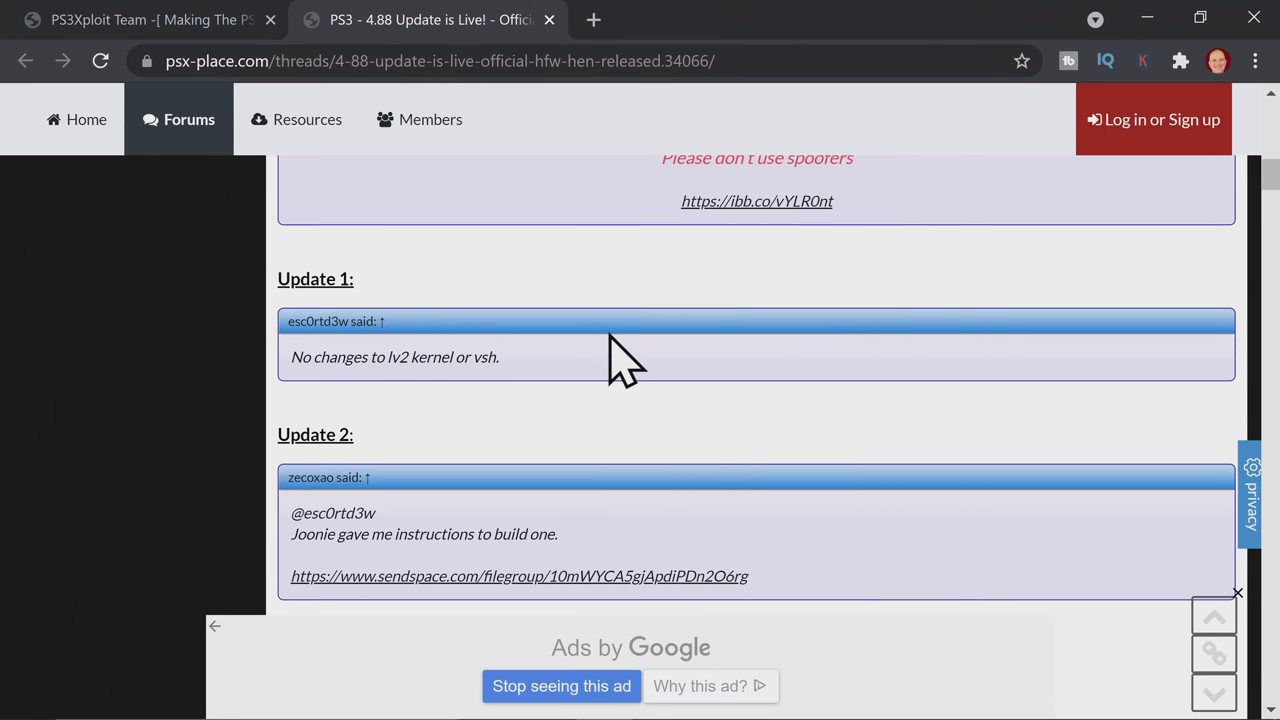
pyautogui.scroll(-4, 610, 336)
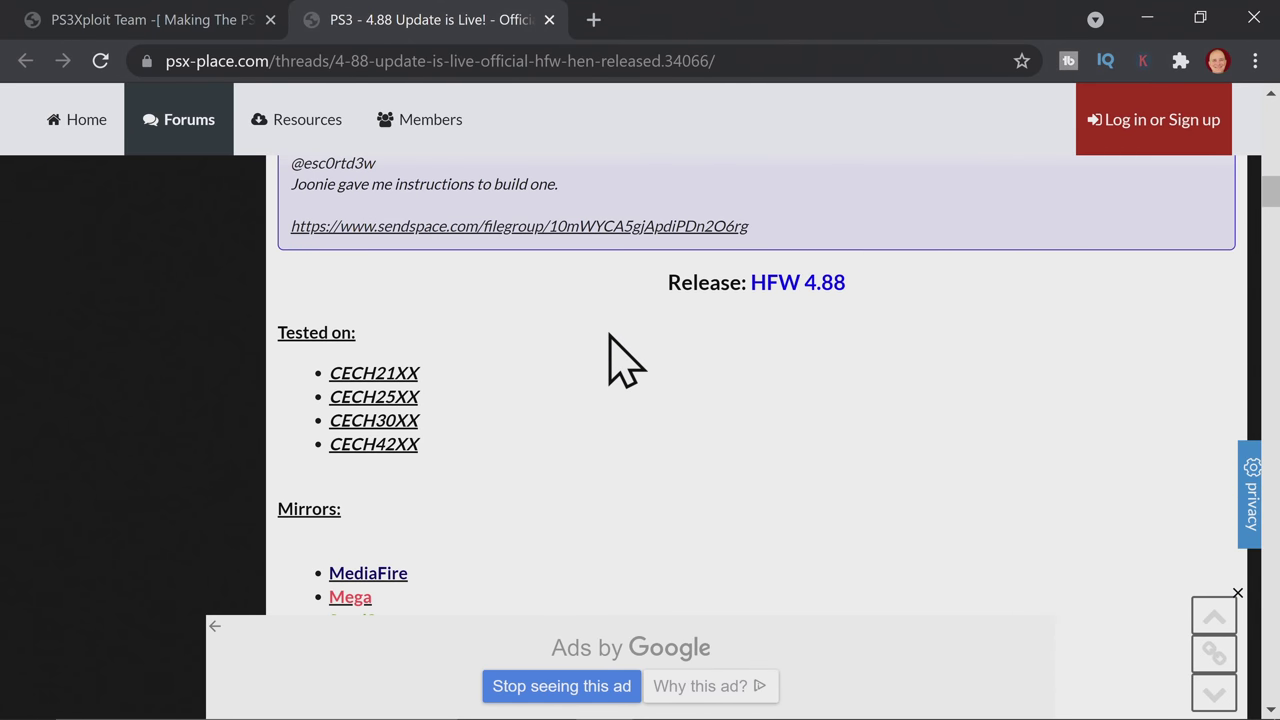
pyautogui.scroll(-1, 623, 360)
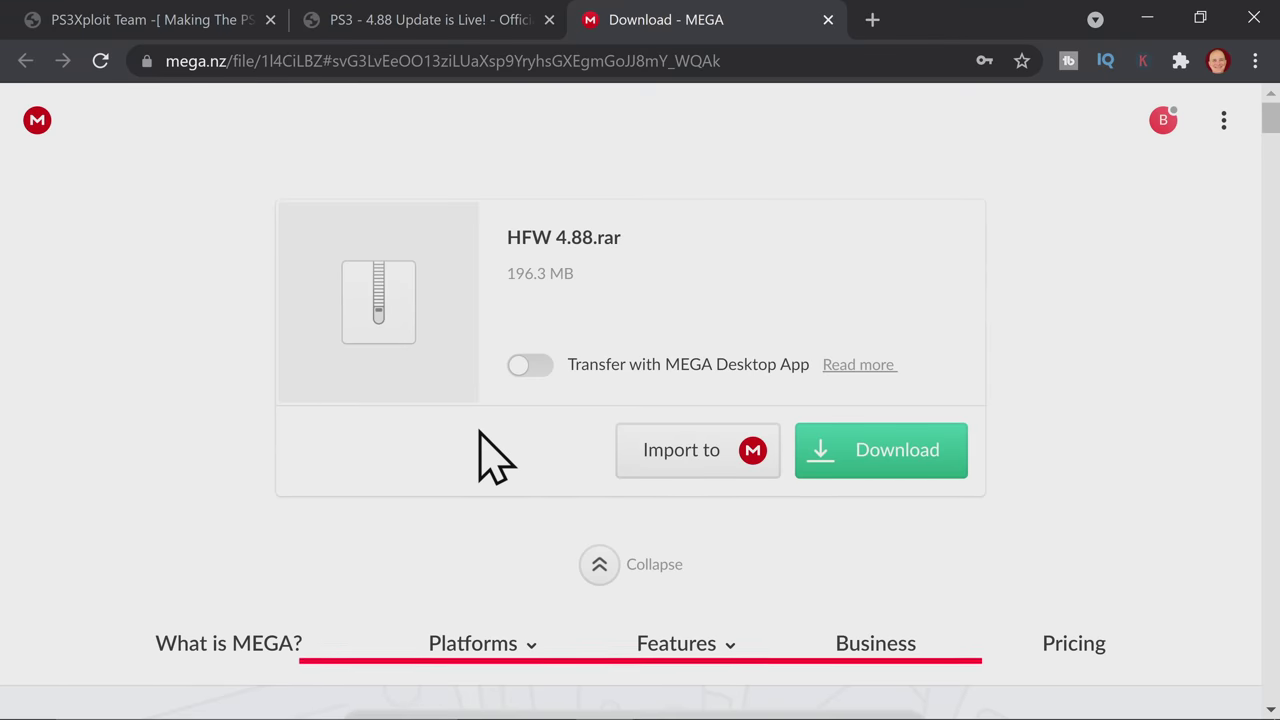
pyautogui.click(905, 468)
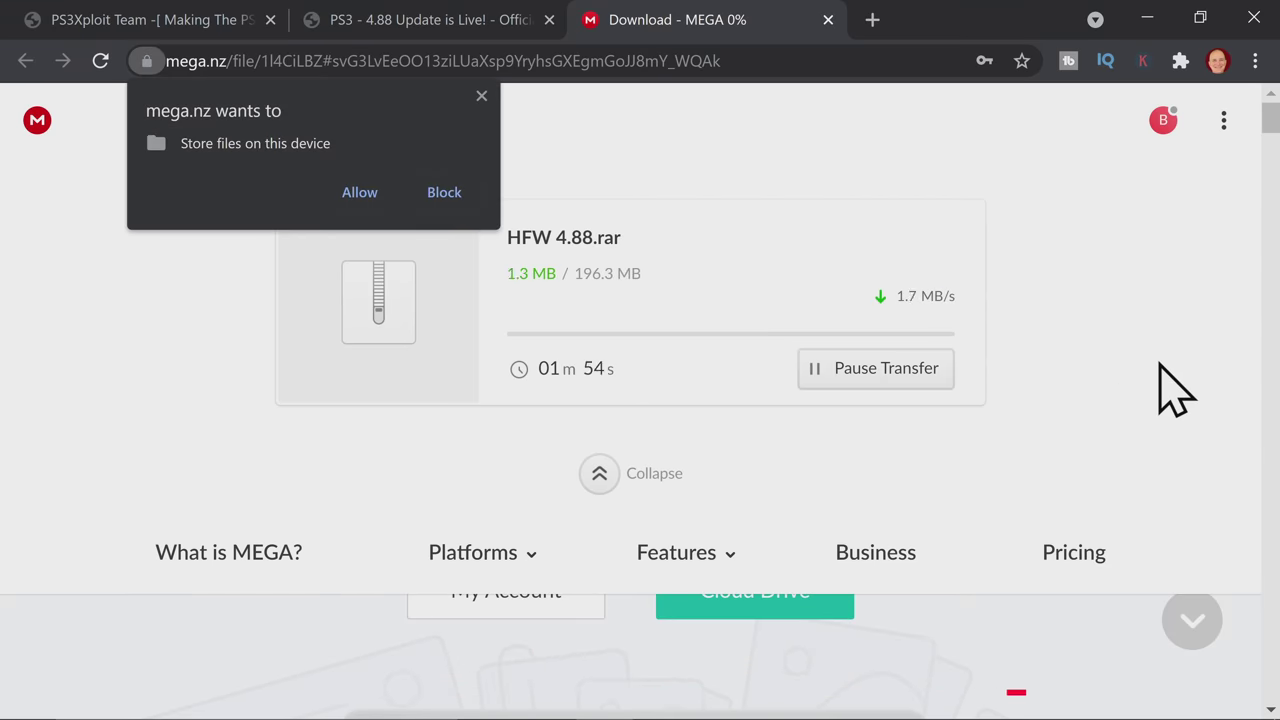
pyautogui.click(358, 195)
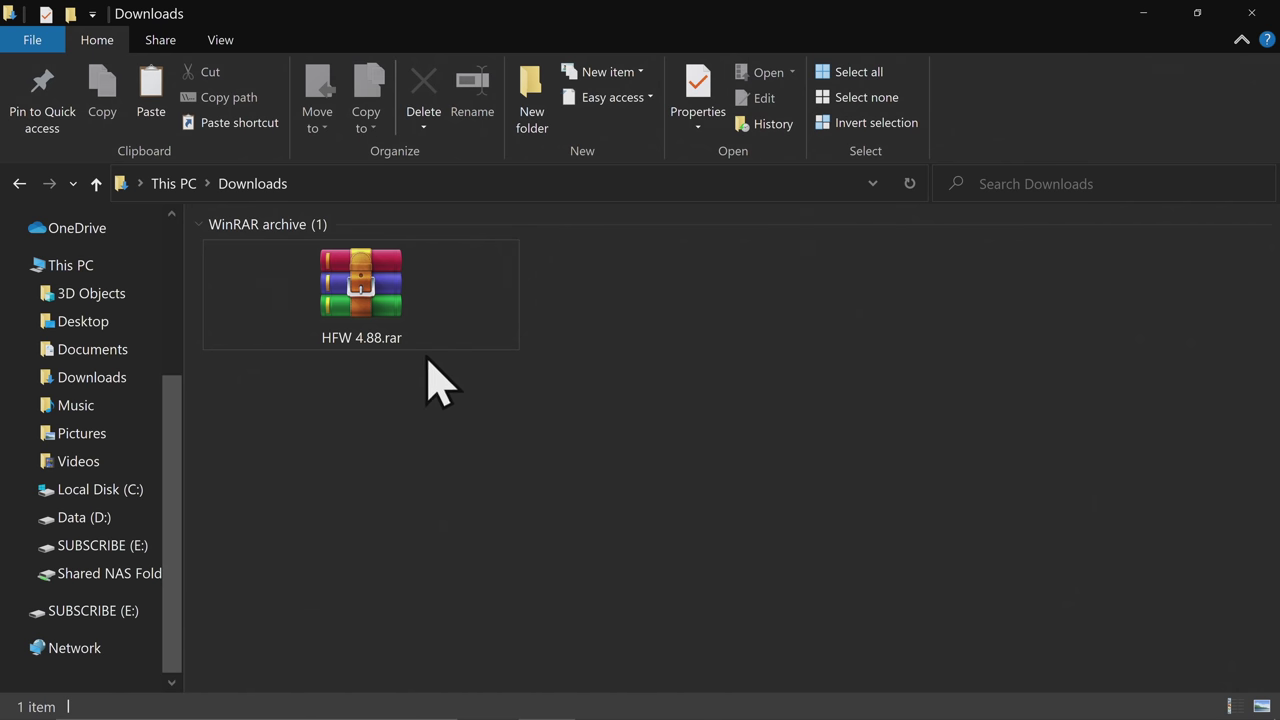
# In File Explorer's Downloads folder, extract HFW 4.88.rar to an HFW 4.88 folder and delete the archive
pyautogui.rightClick(352, 262)
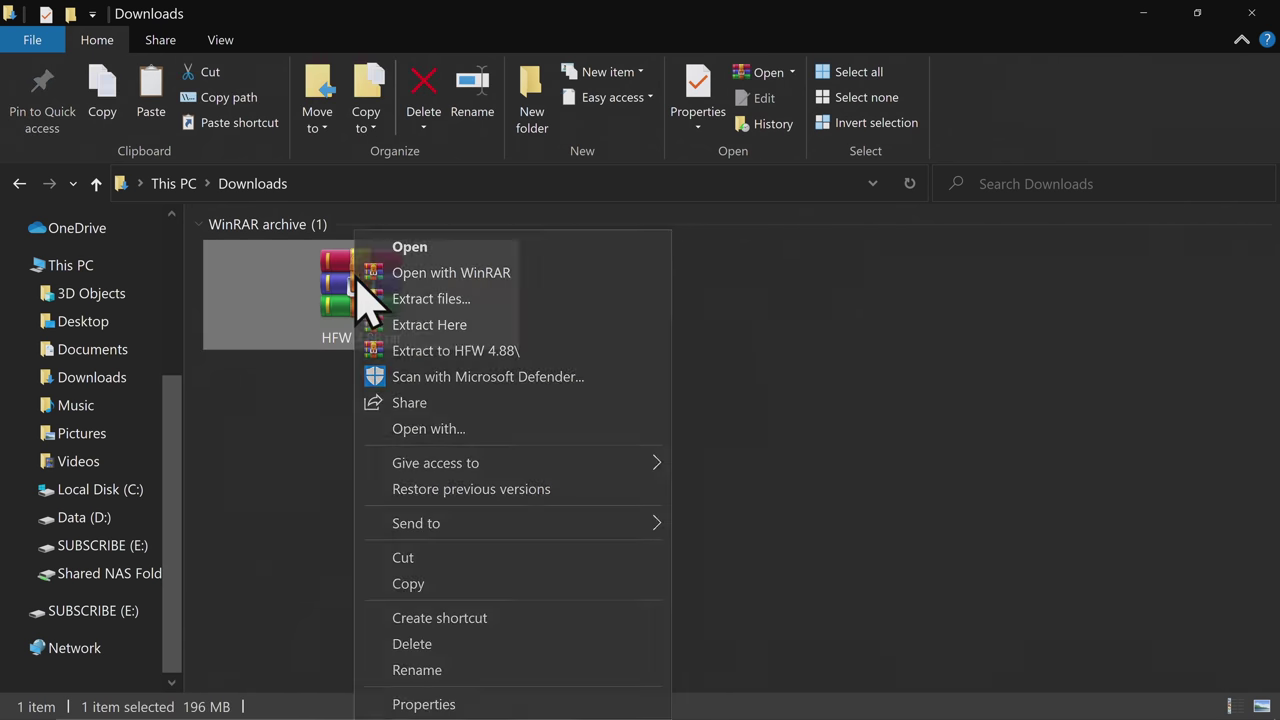
pyautogui.click(443, 350)
pyautogui.rightClick(348, 430)
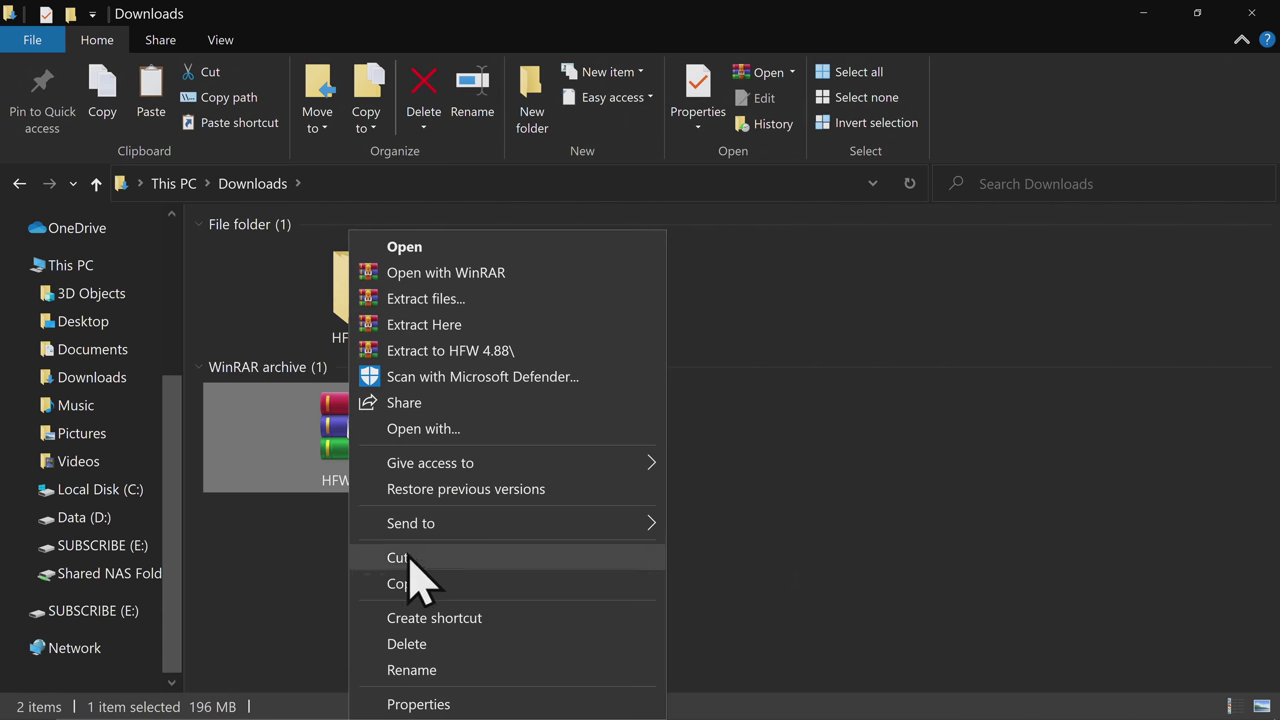
pyautogui.click(406, 644)
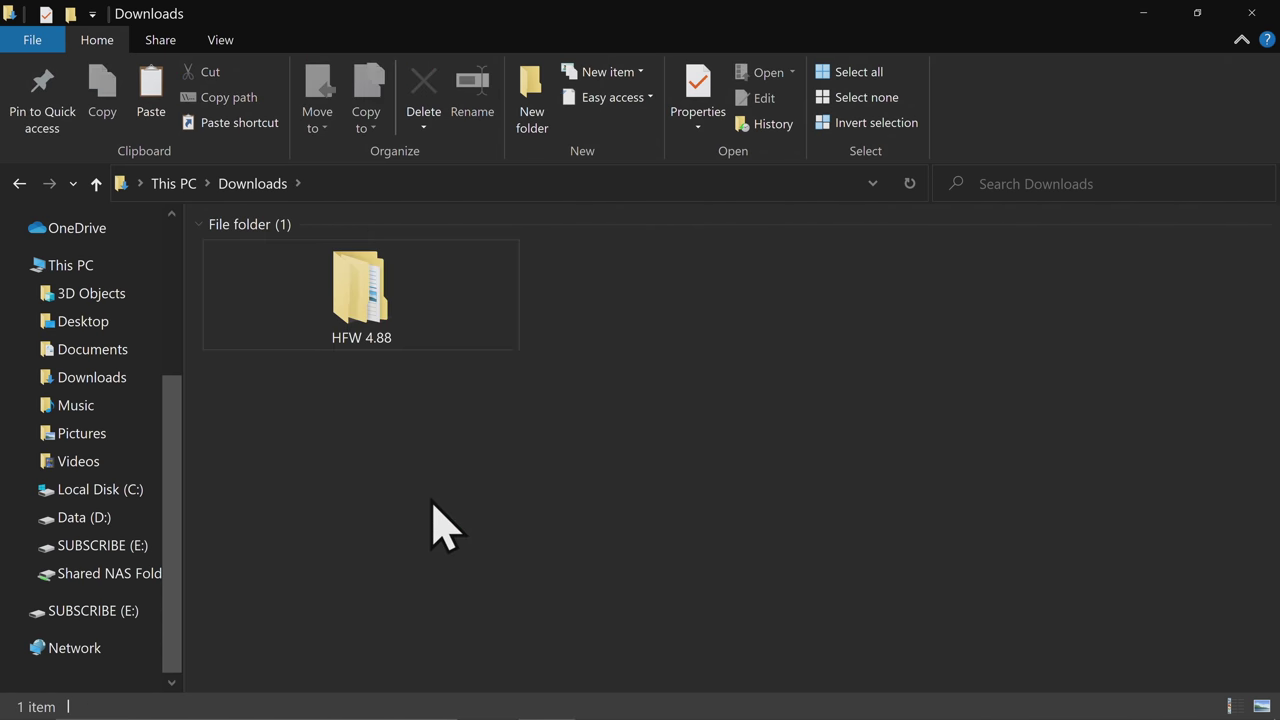
# Copy the PS3 folder from the extracted HFW 4.88 folder to the root of the SUBSCRIBE (E:) drive
pyautogui.doubleClick(371, 300)
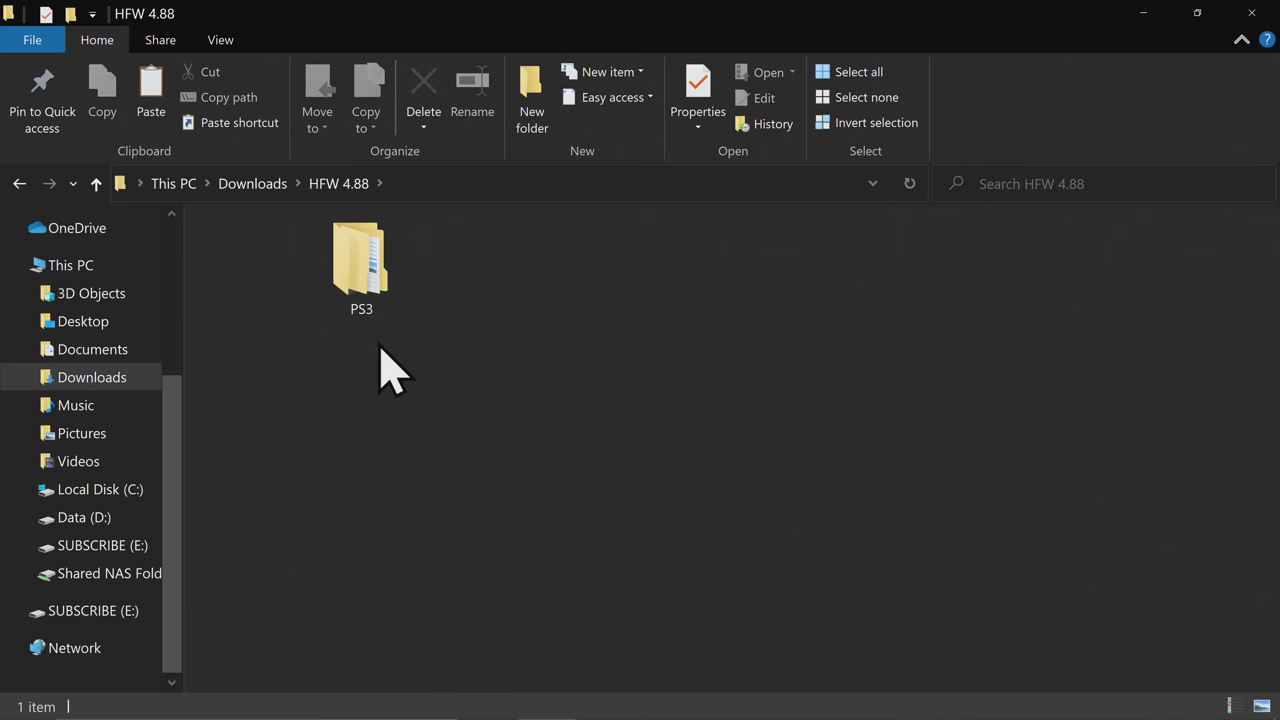
pyautogui.rightClick(378, 274)
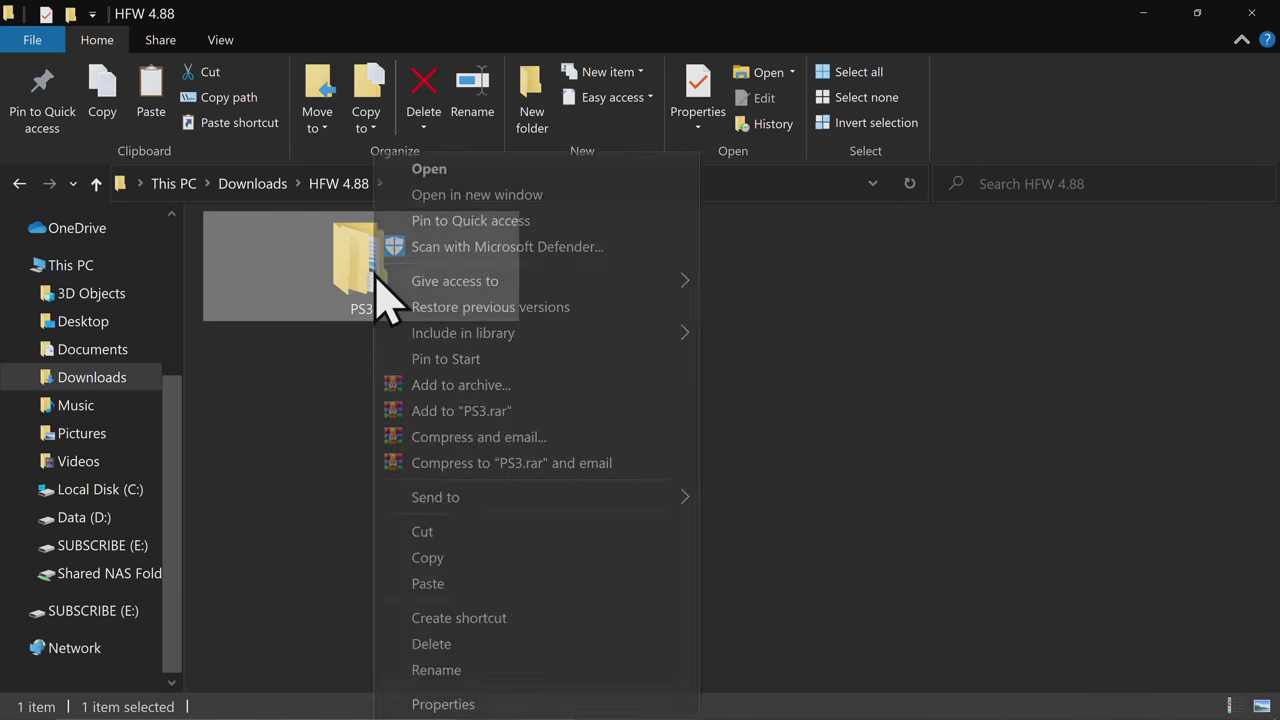
pyautogui.click(425, 560)
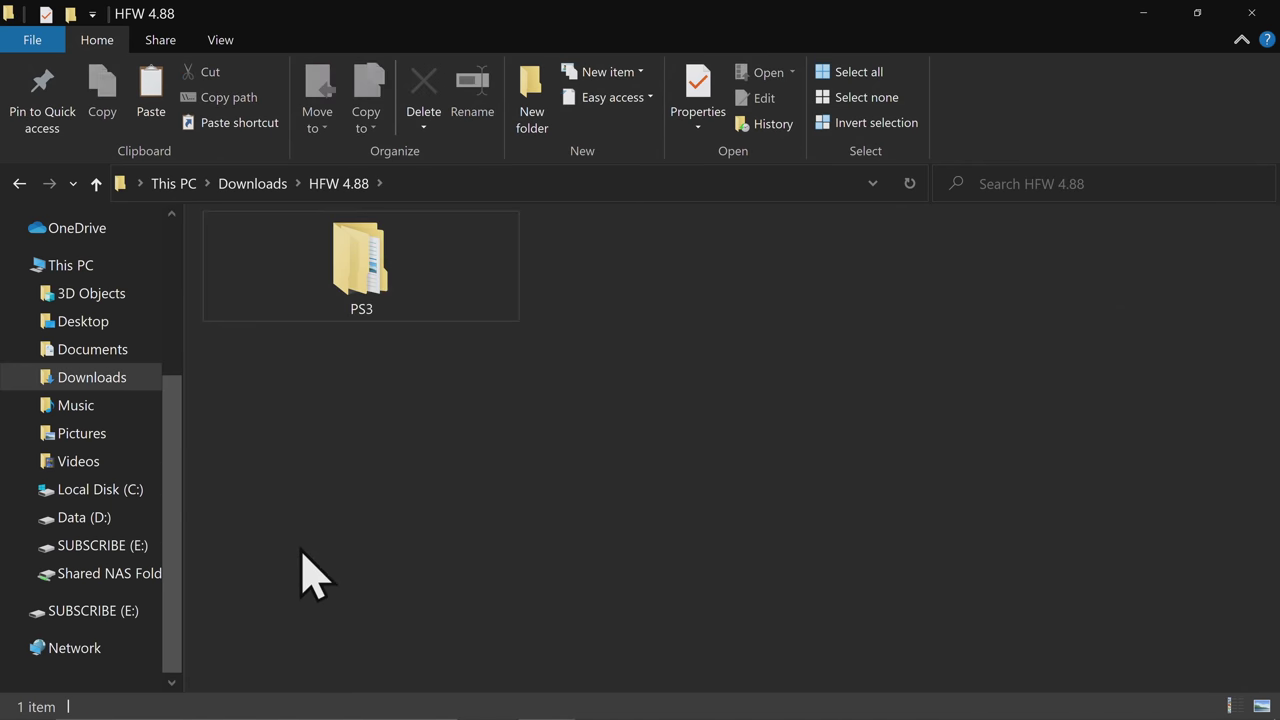
pyautogui.click(88, 548)
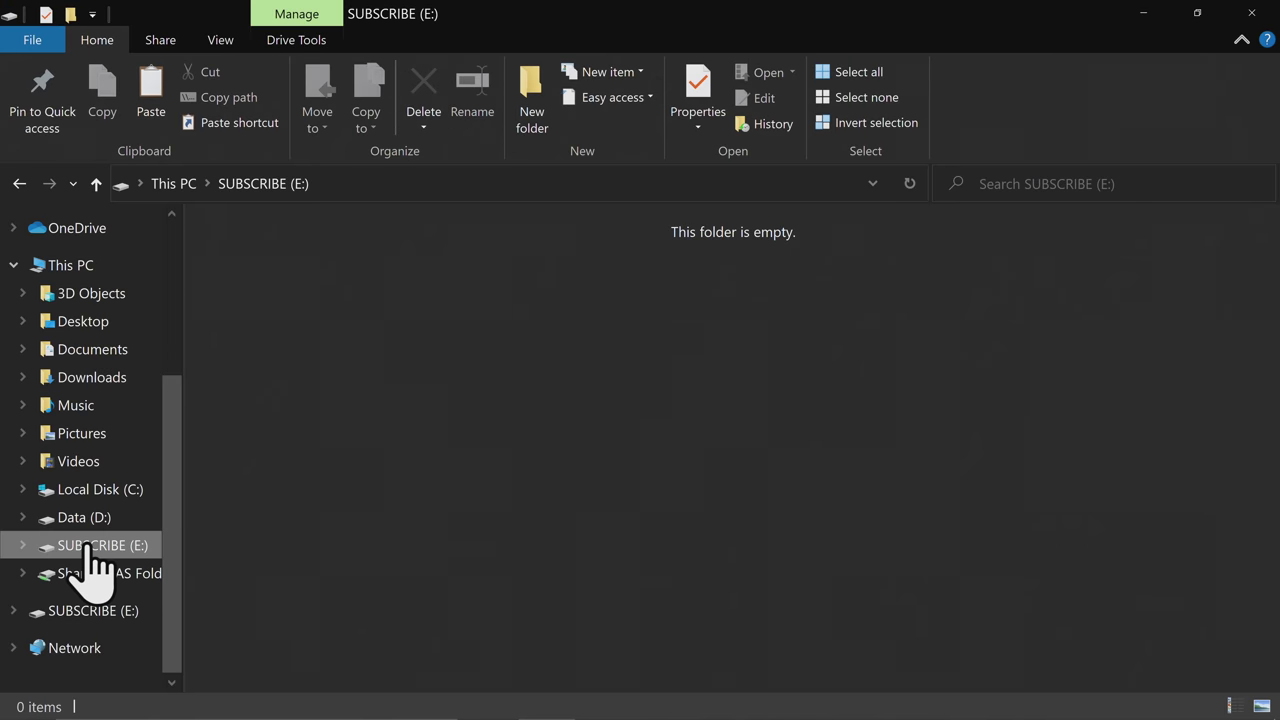
pyautogui.rightClick(348, 425)
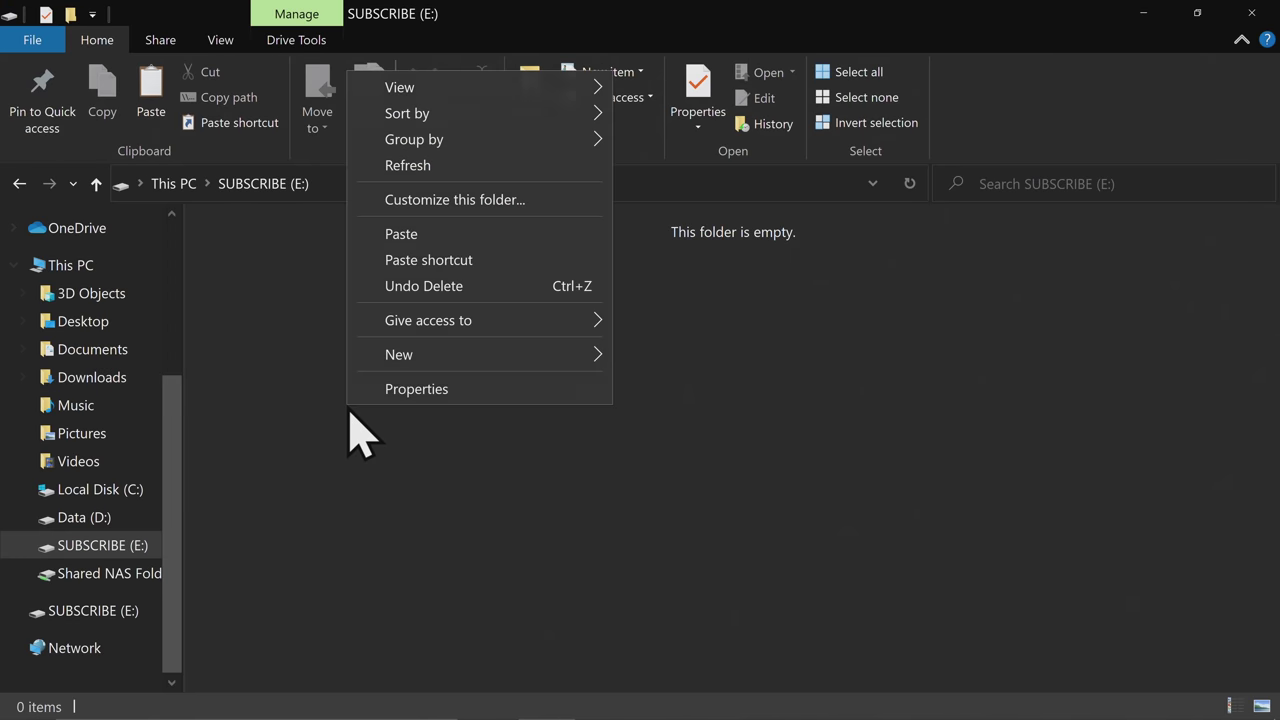
pyautogui.click(405, 236)
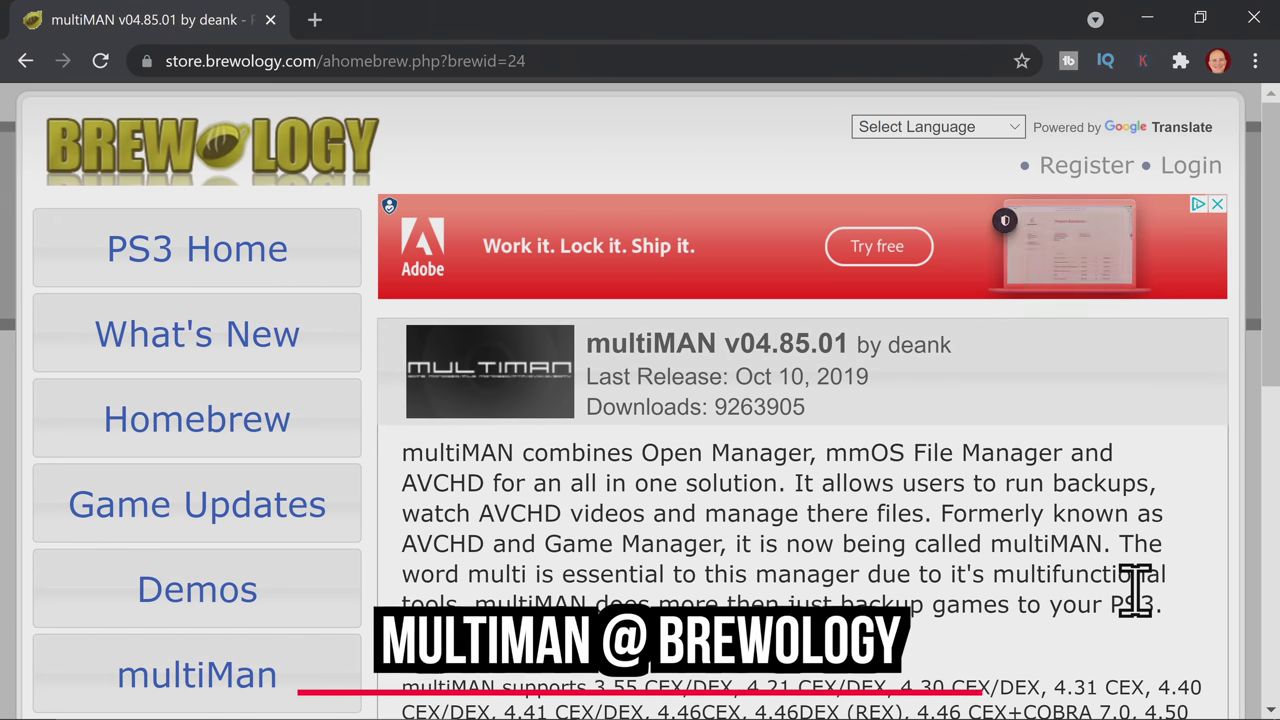
# Download multiMAN (BASE) v04.85.01 from the Brewology page in Chrome and copy its PKG file to the root of SUBSCRIBE (E:)
pyautogui.scroll(-7, 1135, 590)
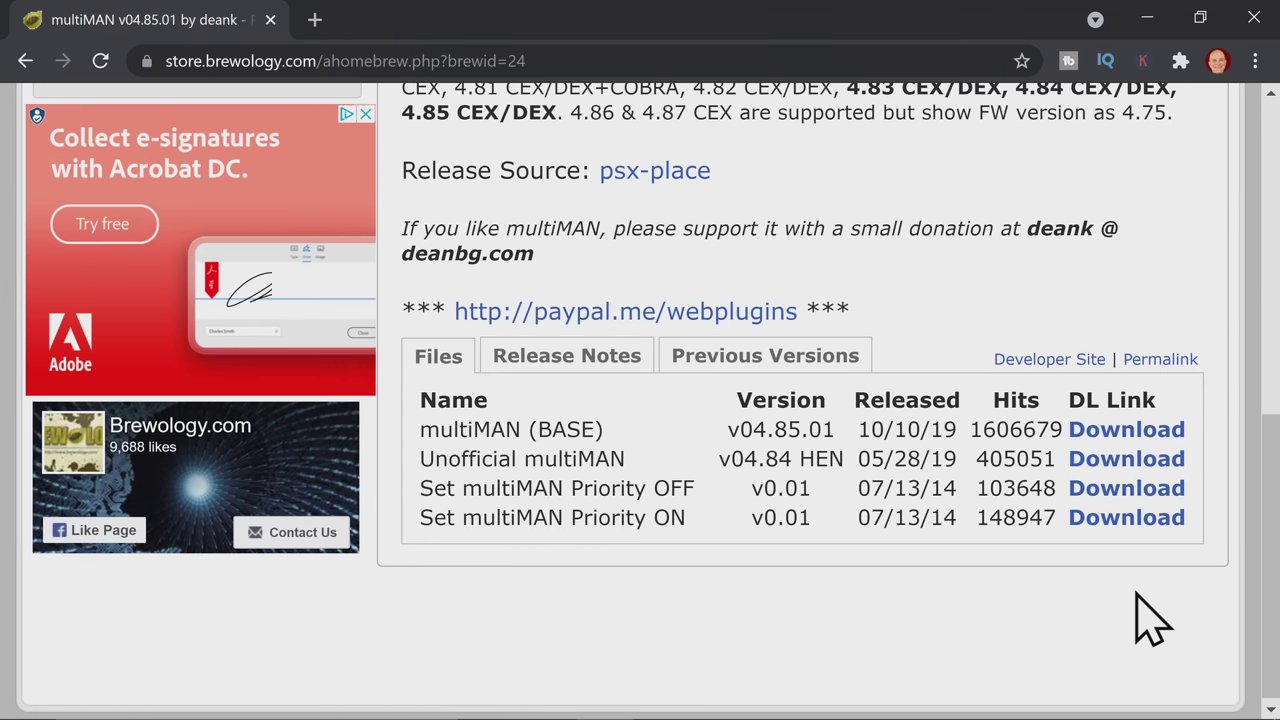
pyautogui.click(1140, 436)
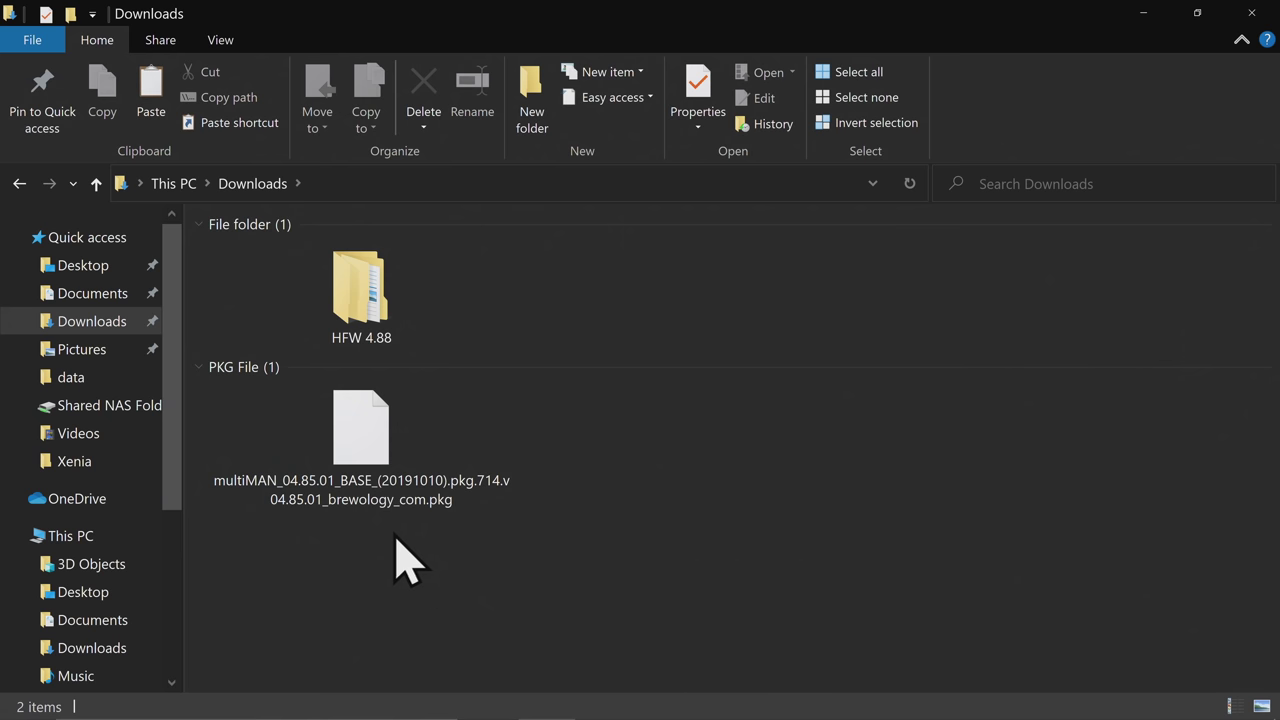
pyautogui.click(372, 462)
pyautogui.rightClick(372, 462)
pyautogui.click(402, 585)
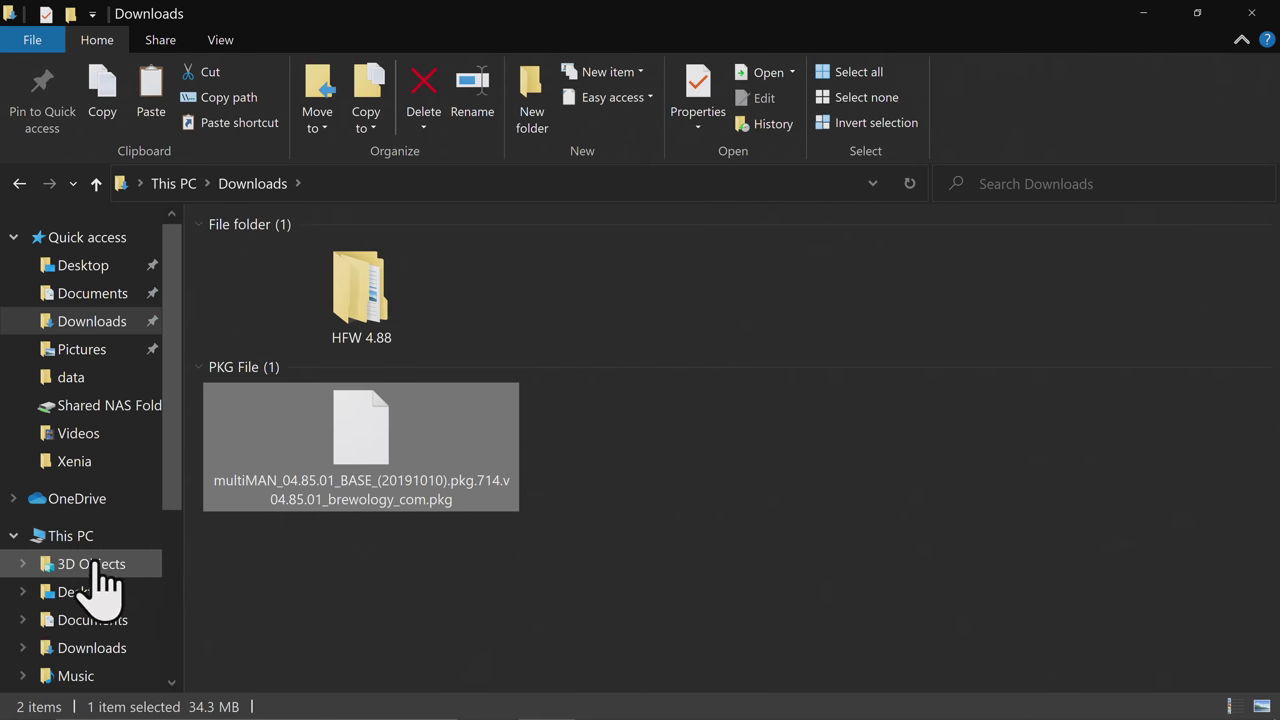
pyautogui.scroll(-3, 100, 595)
pyautogui.click(60, 512)
pyautogui.rightClick(420, 388)
pyautogui.moveTo(457, 416)
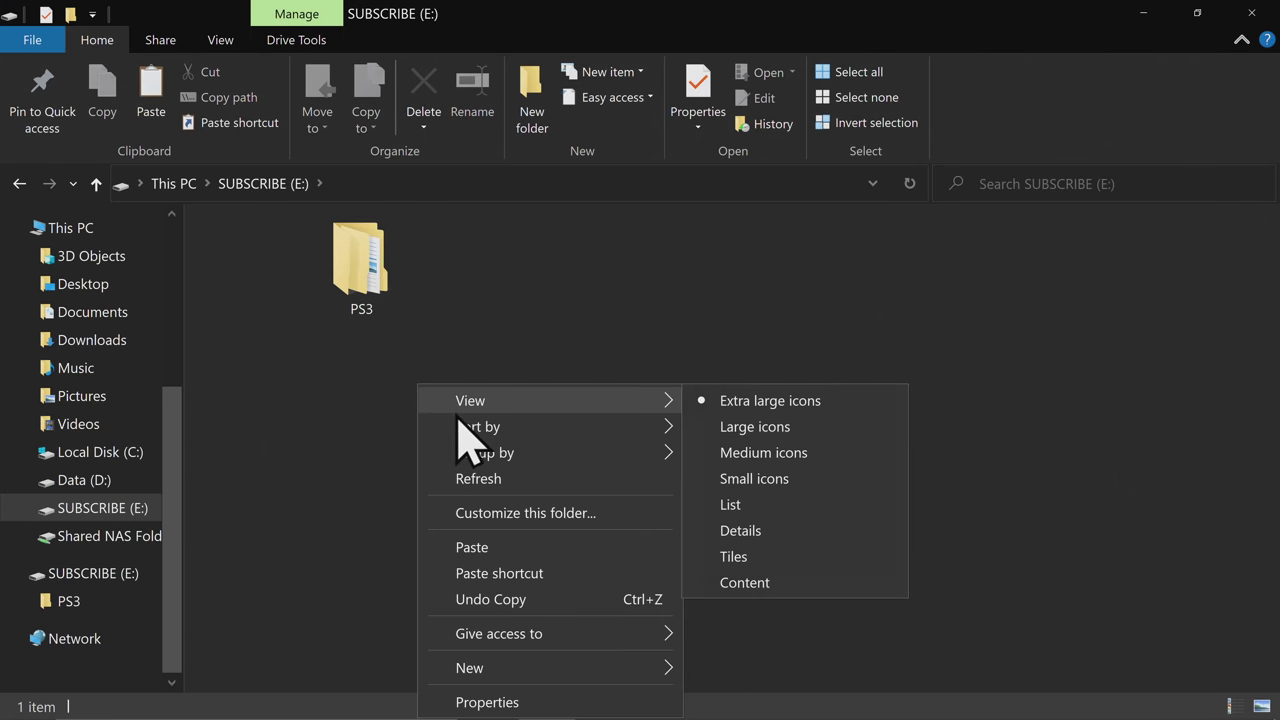
pyautogui.click(474, 546)
pyautogui.click(340, 522)
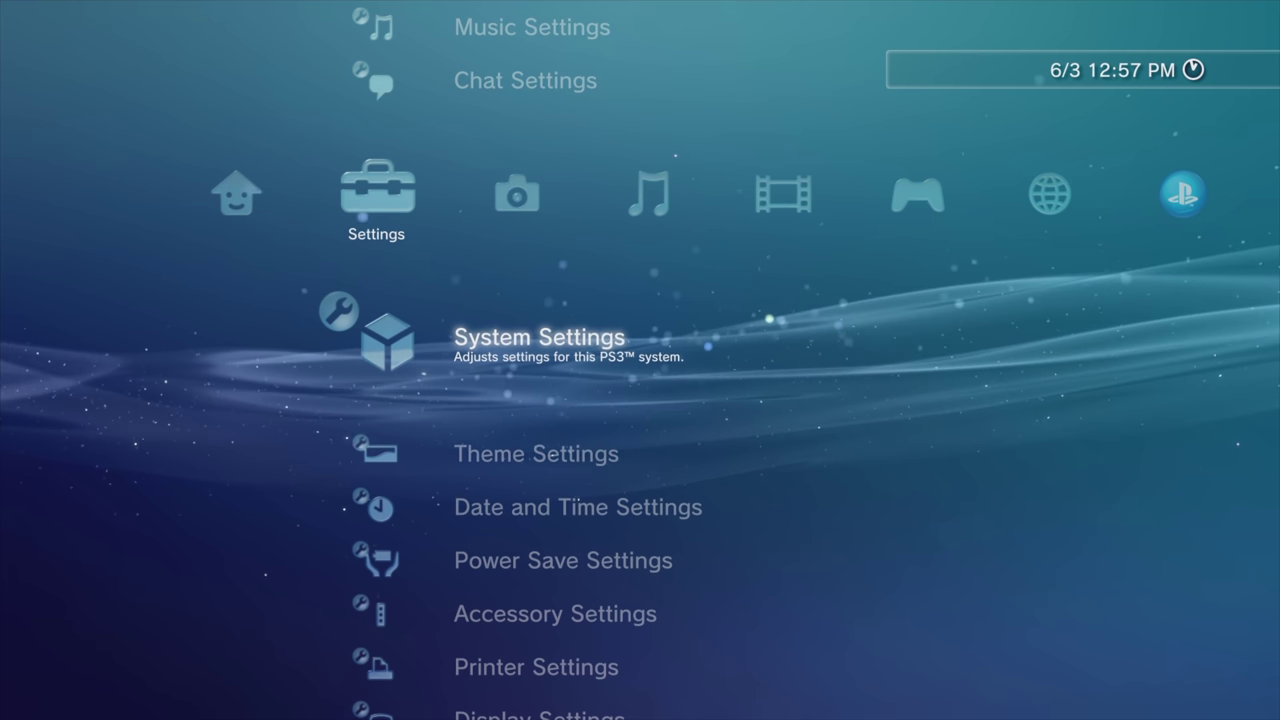
# Start a System Update on the PS3 and have it look for update data on the USB device
pyautogui.press('Up')
pyautogui.press('Up')
pyautogui.press('Up')
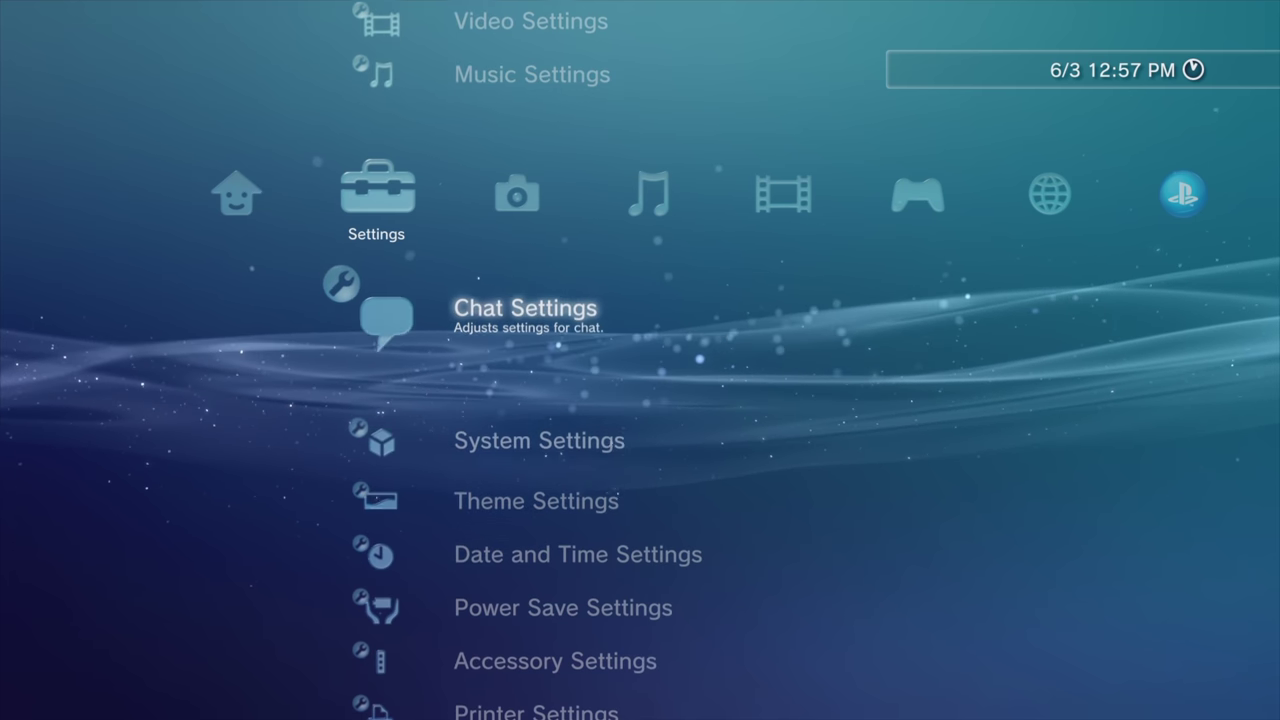
pyautogui.press('Up')
pyautogui.press('Up')
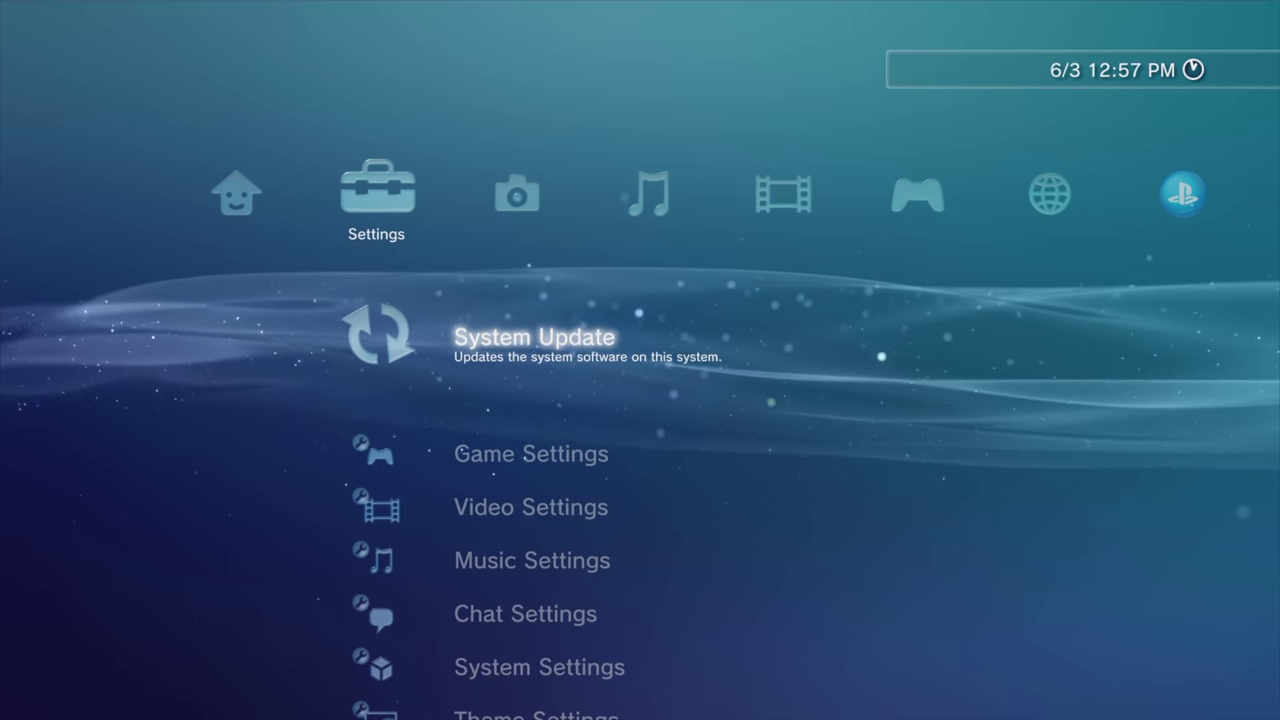
pyautogui.press('Return')
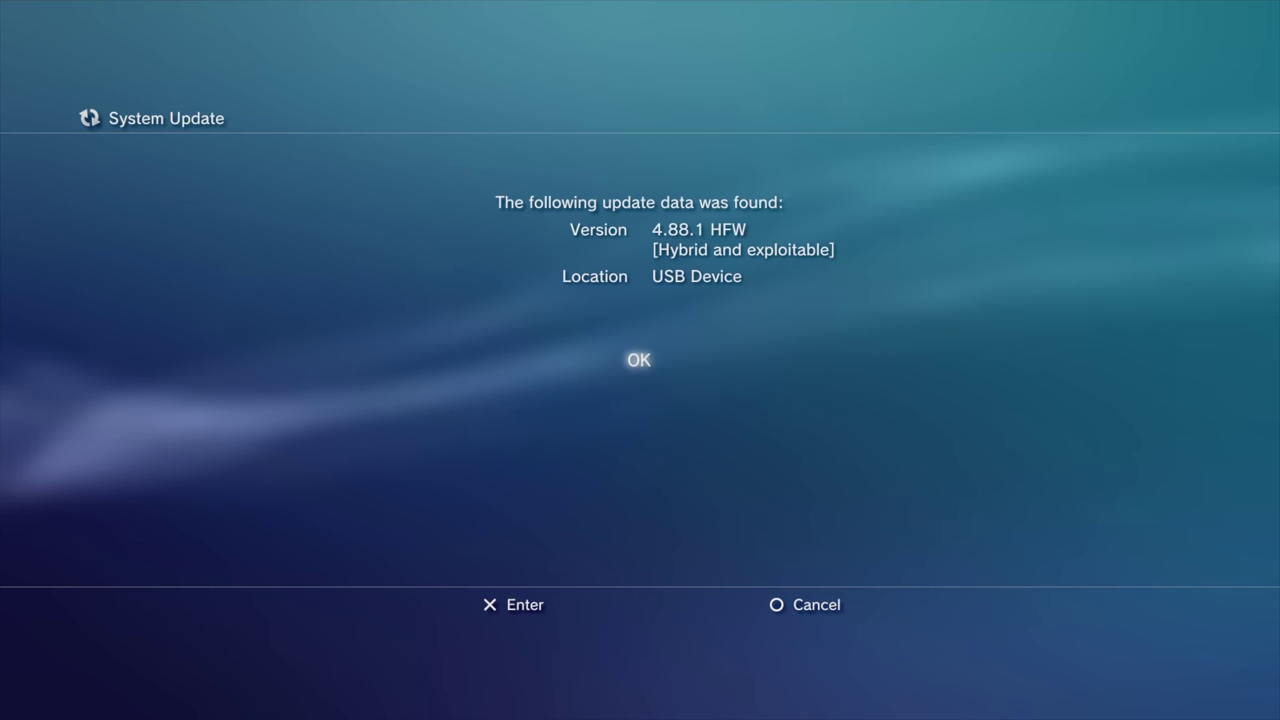
# Accept the user agreement for 4.88.1 HFW and start the update without automatic system shutdown
pyautogui.press('Return')
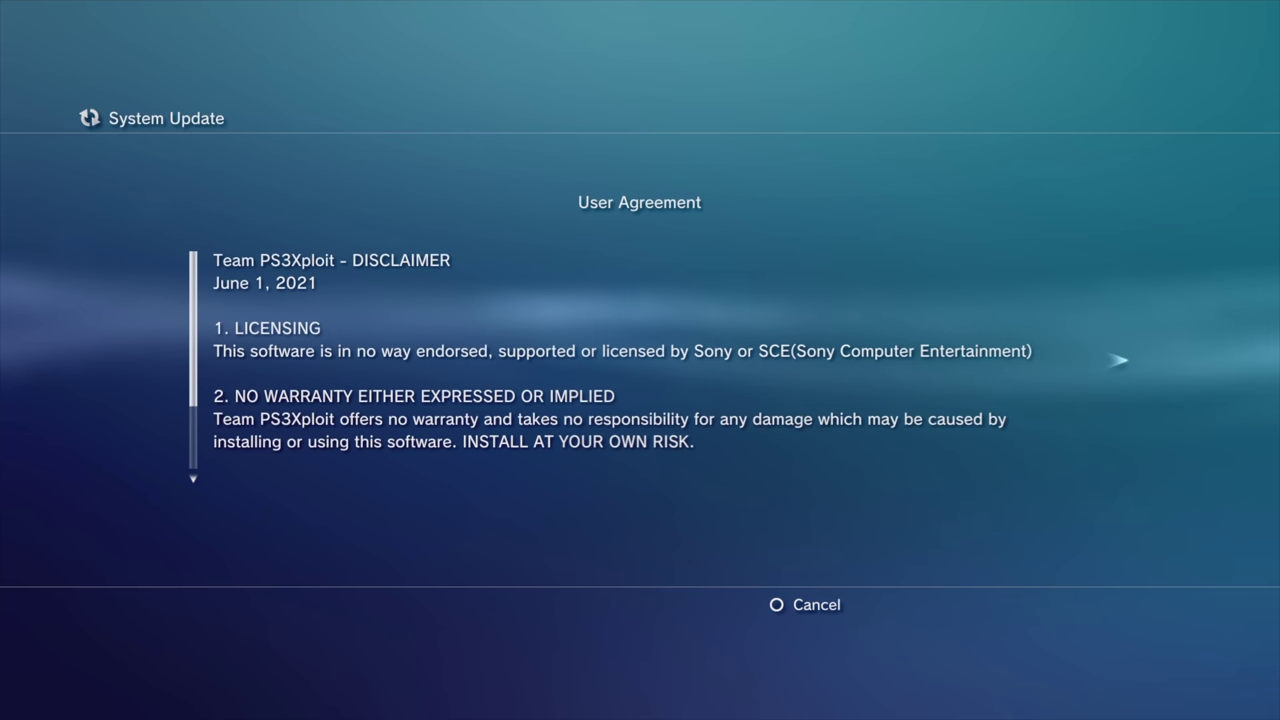
pyautogui.press('Right')
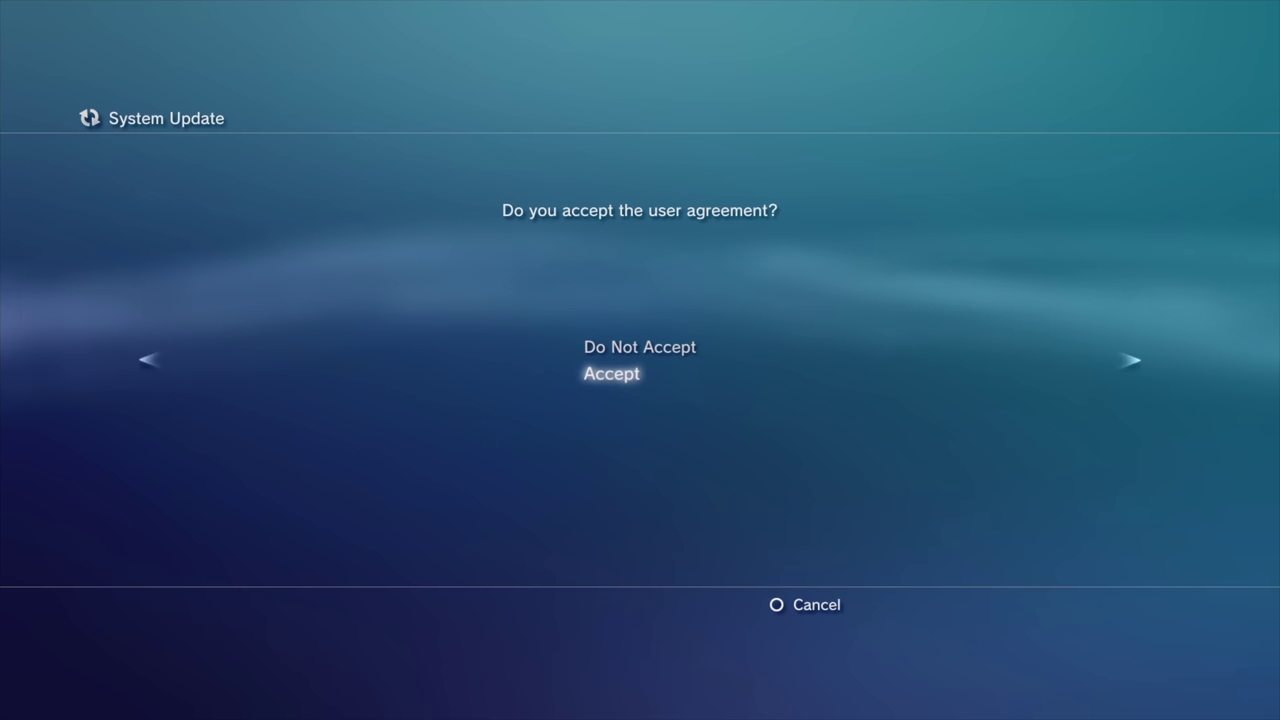
pyautogui.press('Return')
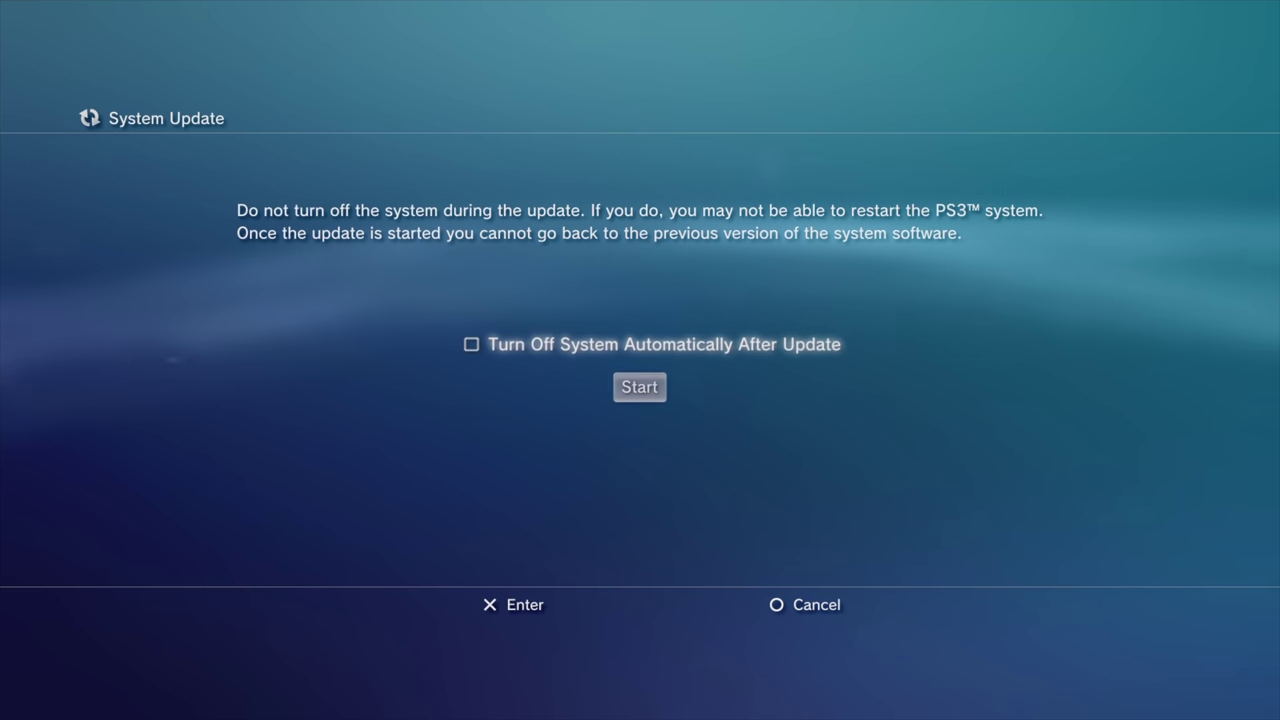
pyautogui.press('Down')
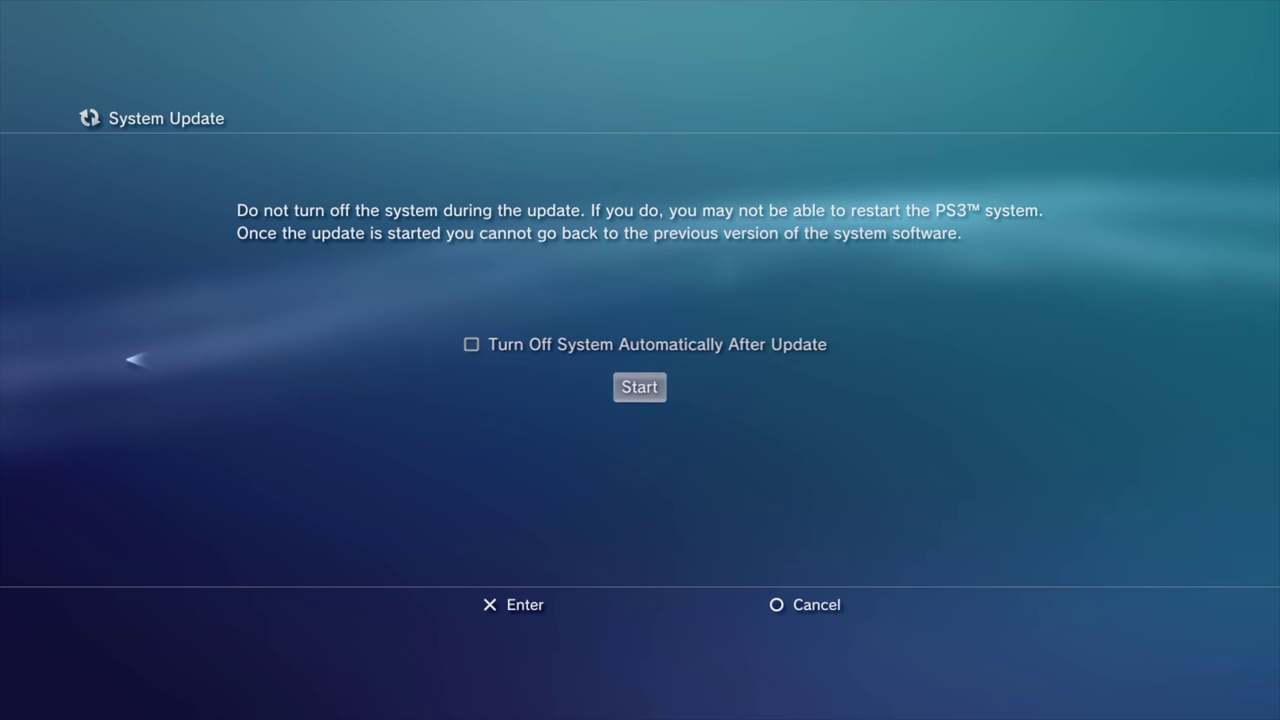
pyautogui.press('Return')
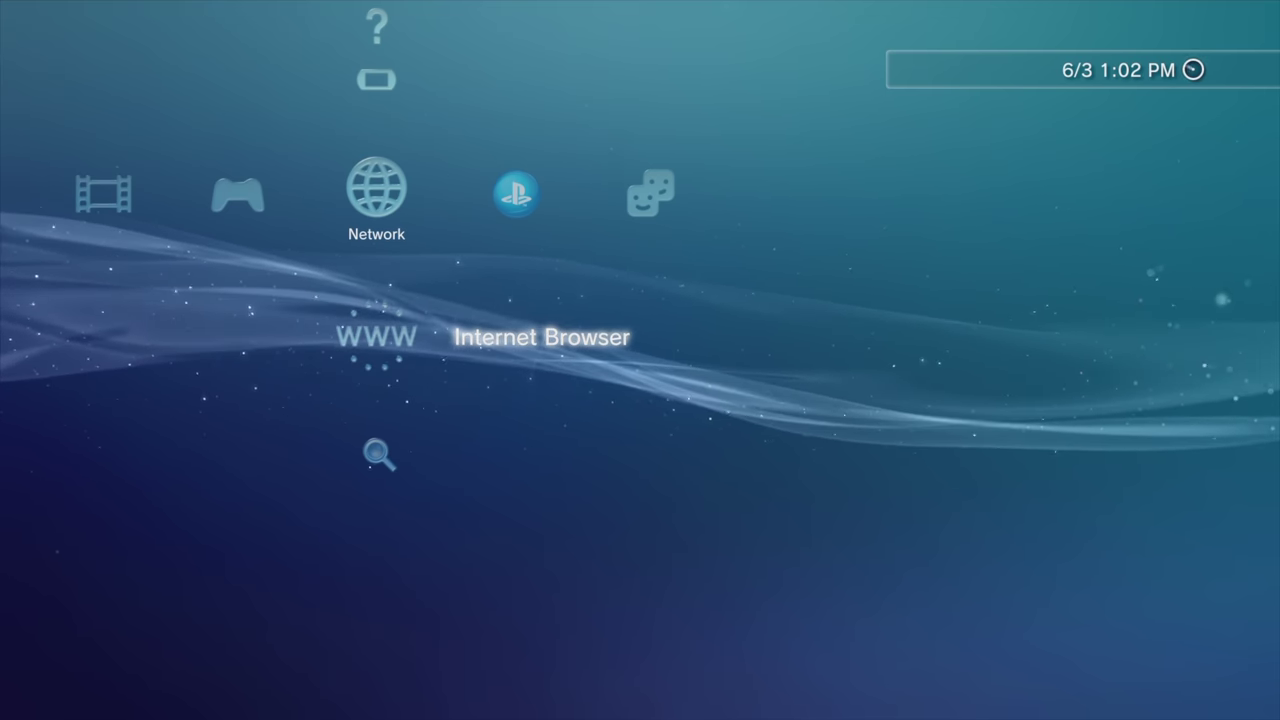
# Open the PS3 Internet Browser and set Confirm Browser Close to Off
pyautogui.press('Return')
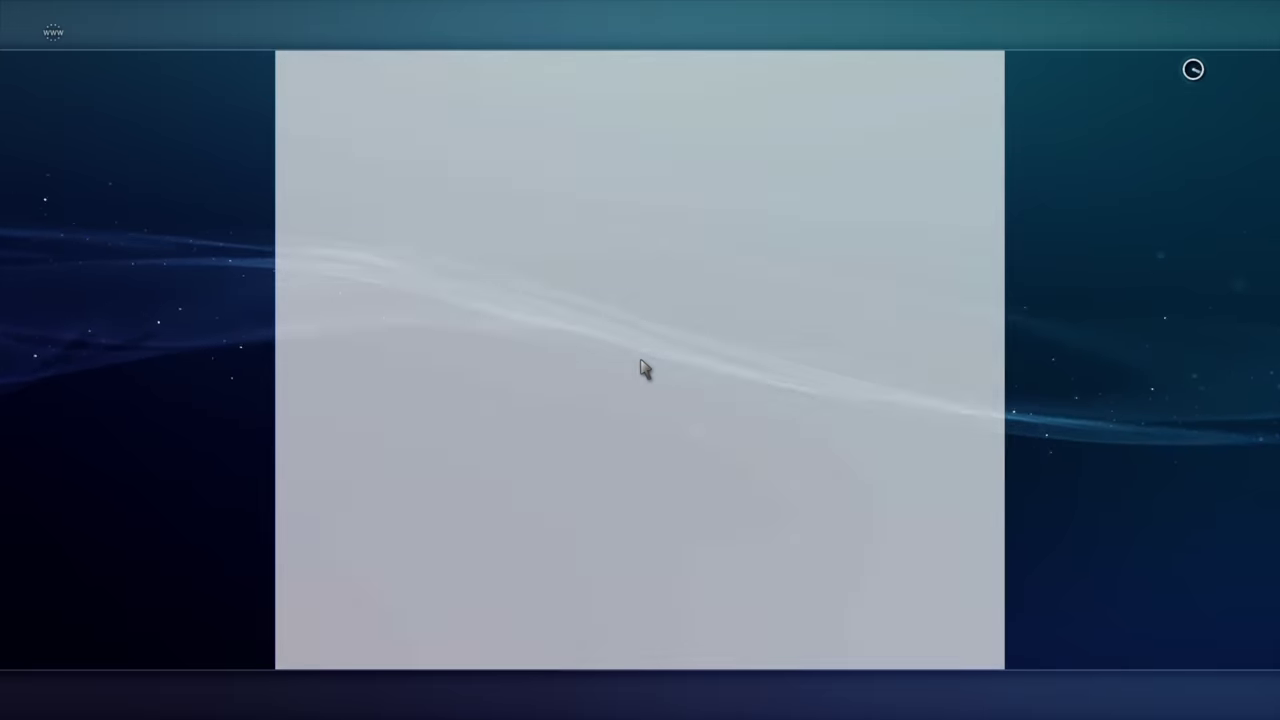
pyautogui.press('Escape')
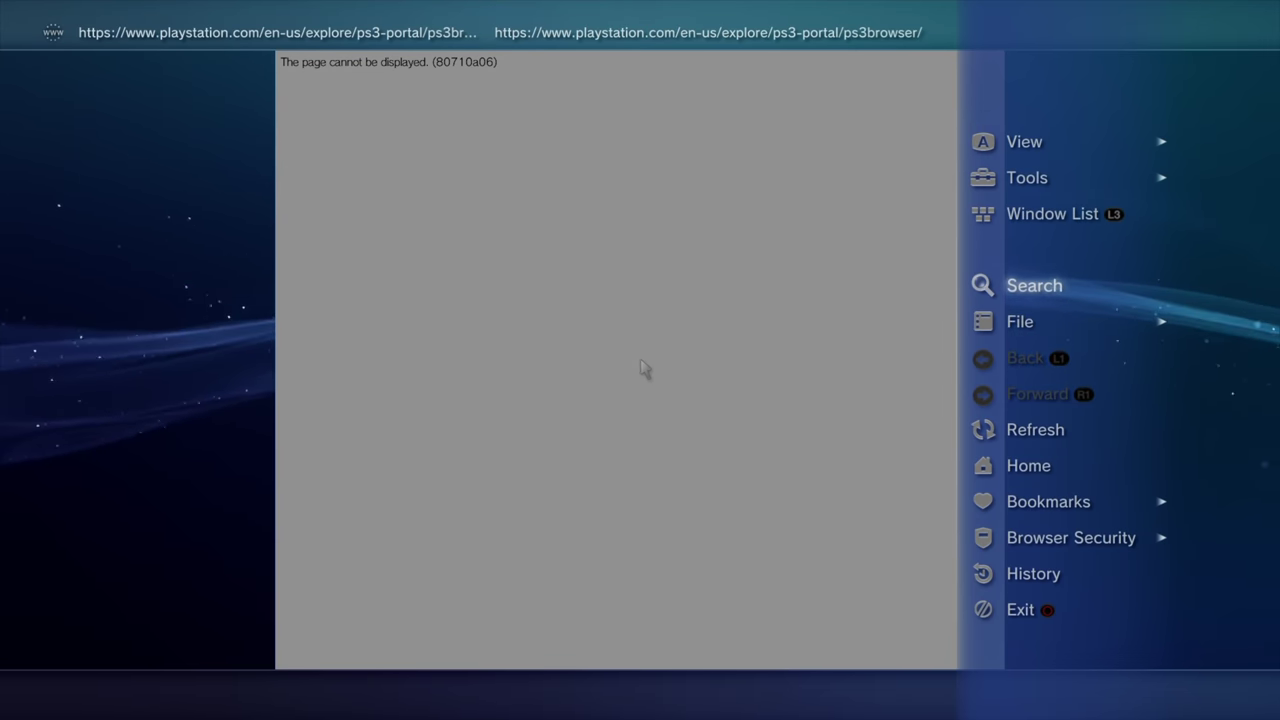
pyautogui.press('Right')
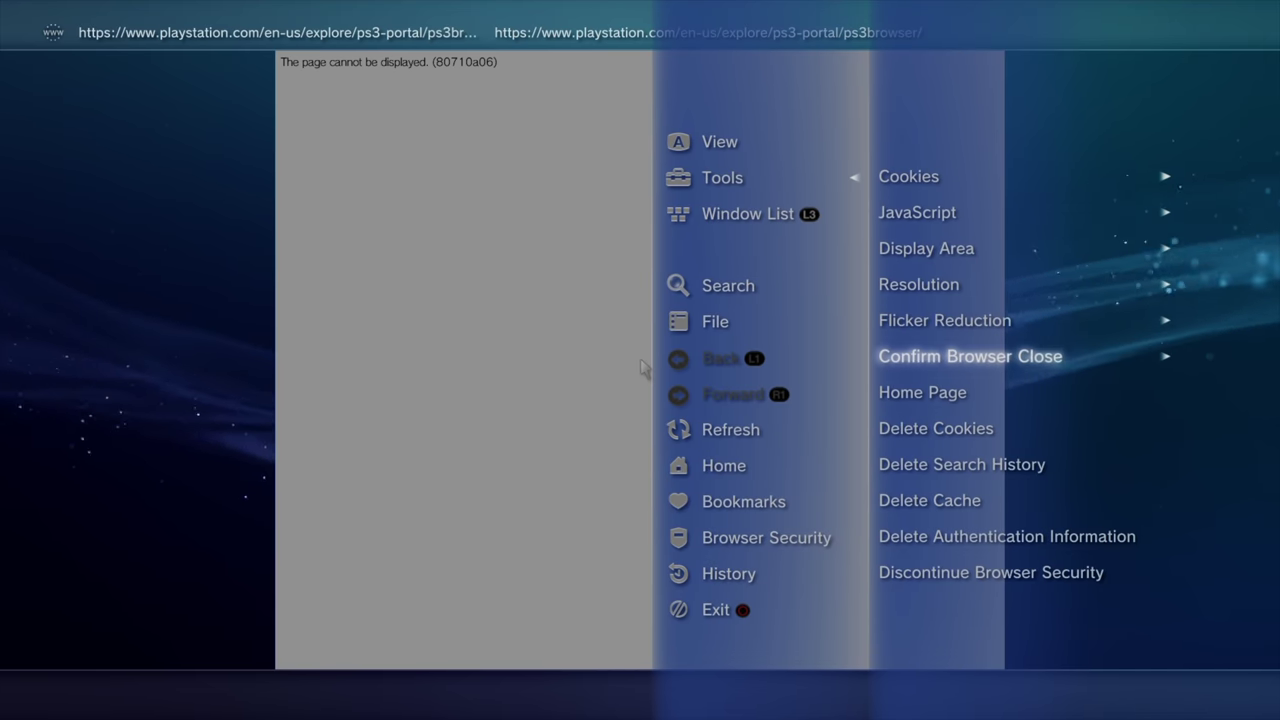
pyautogui.press('Return')
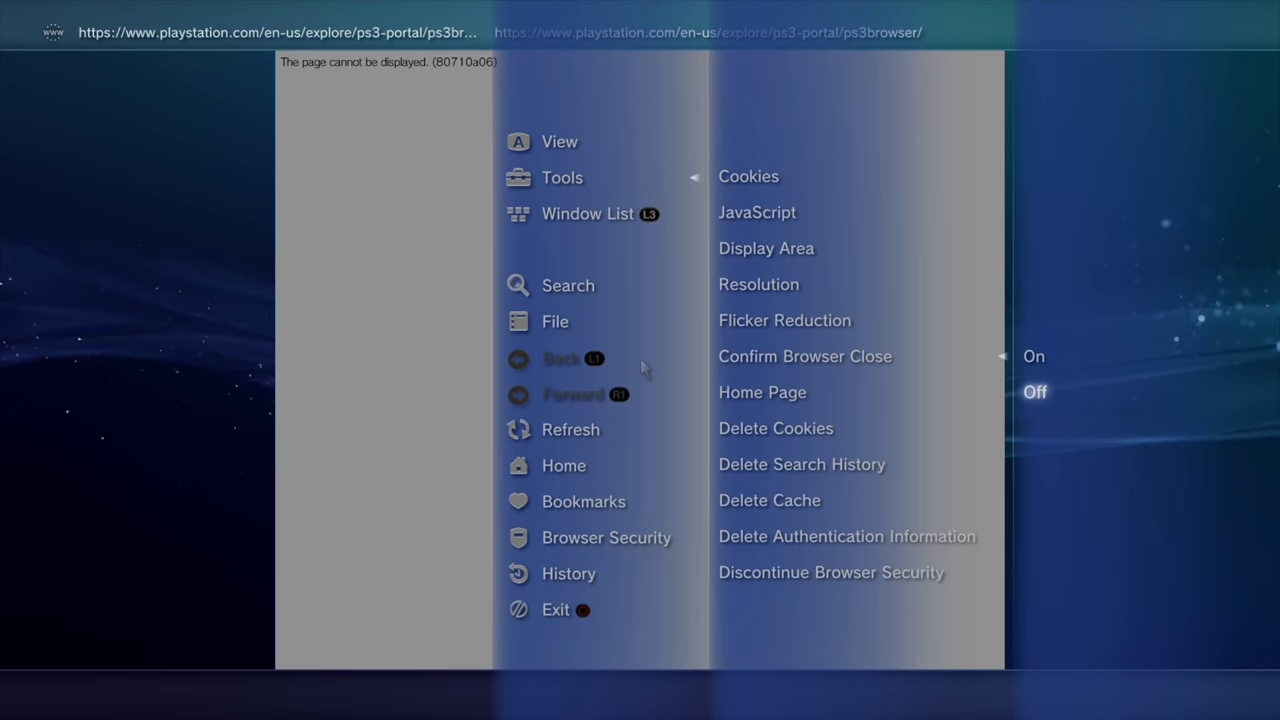
pyautogui.press('Escape')
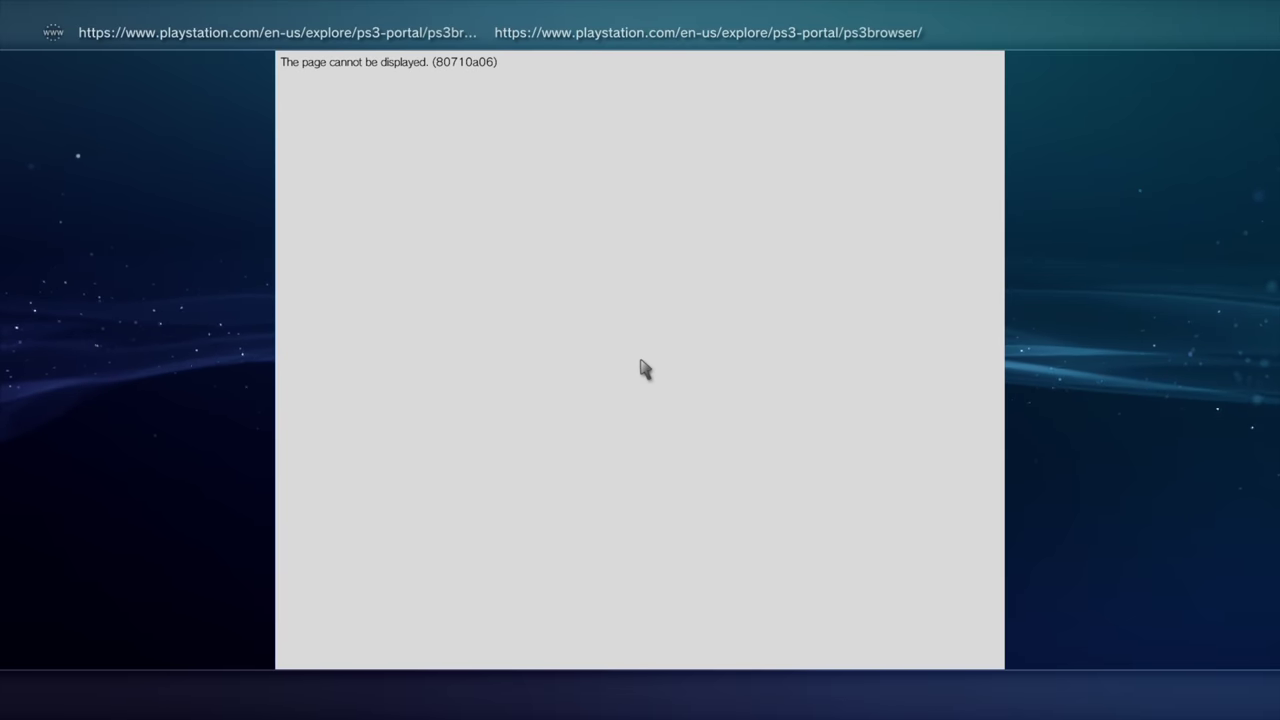
# Open the Home Page setting of the PS3 browser
pyautogui.press('Escape')
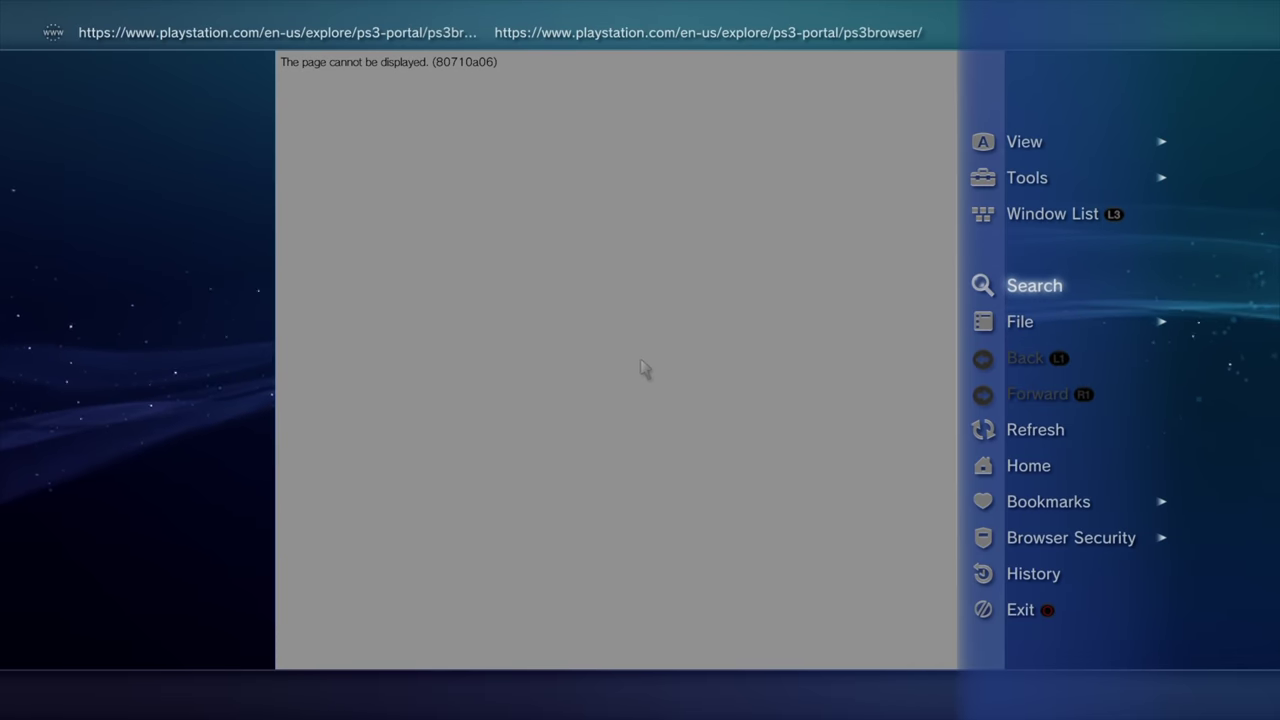
pyautogui.press('Up')
pyautogui.press('Up')
pyautogui.press('Return')
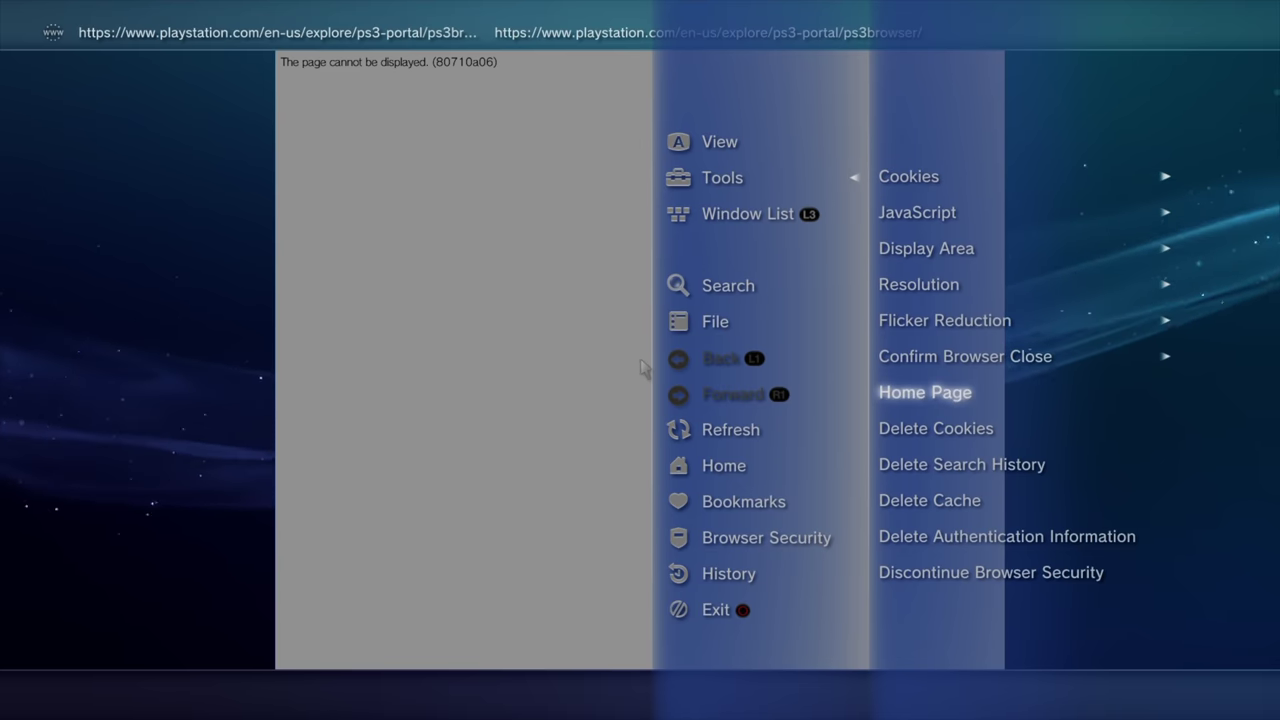
pyautogui.press('Return')
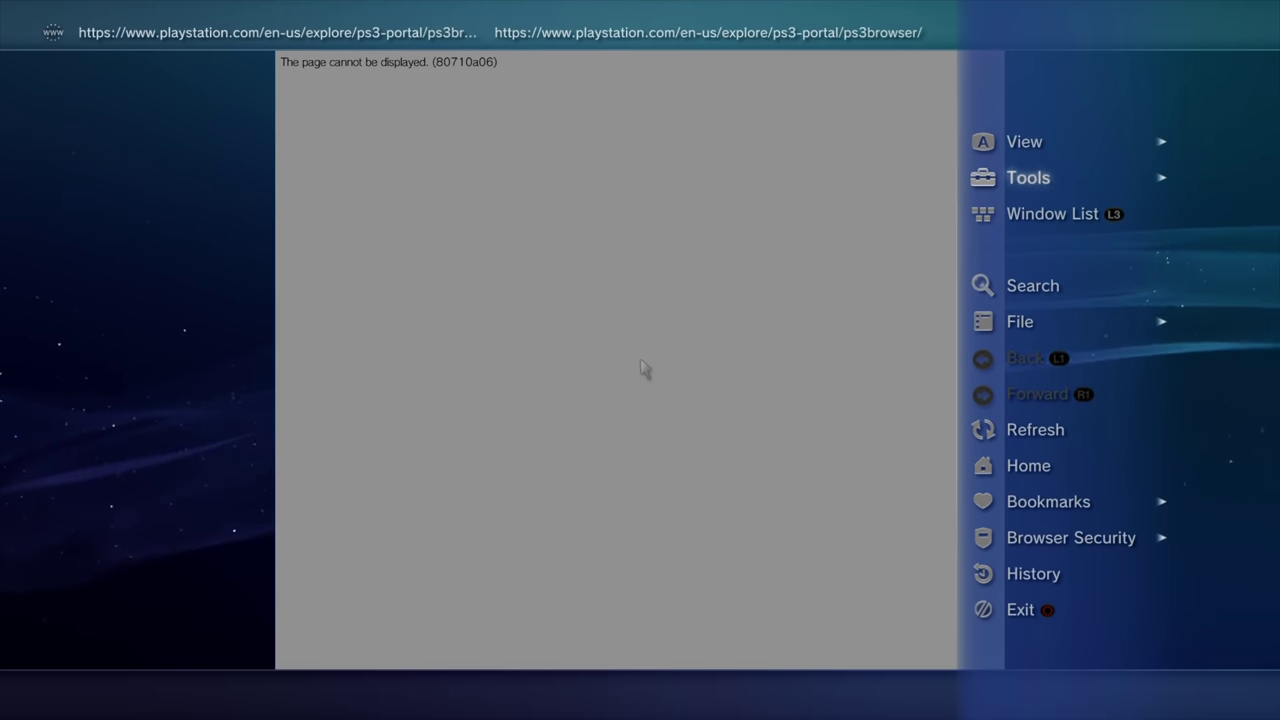
# Delete the browser's cookies and confirm the deletion
pyautogui.press('Right')
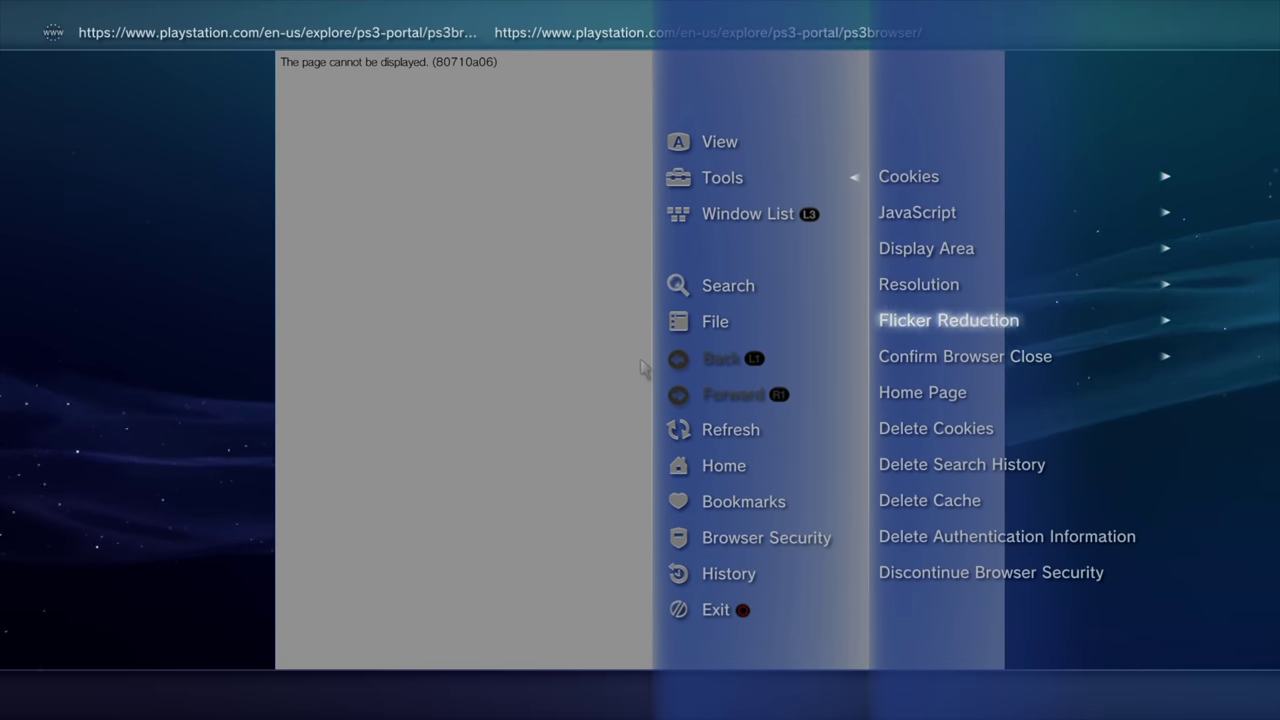
pyautogui.press('Down')
pyautogui.press('Down')
pyautogui.press('Down')
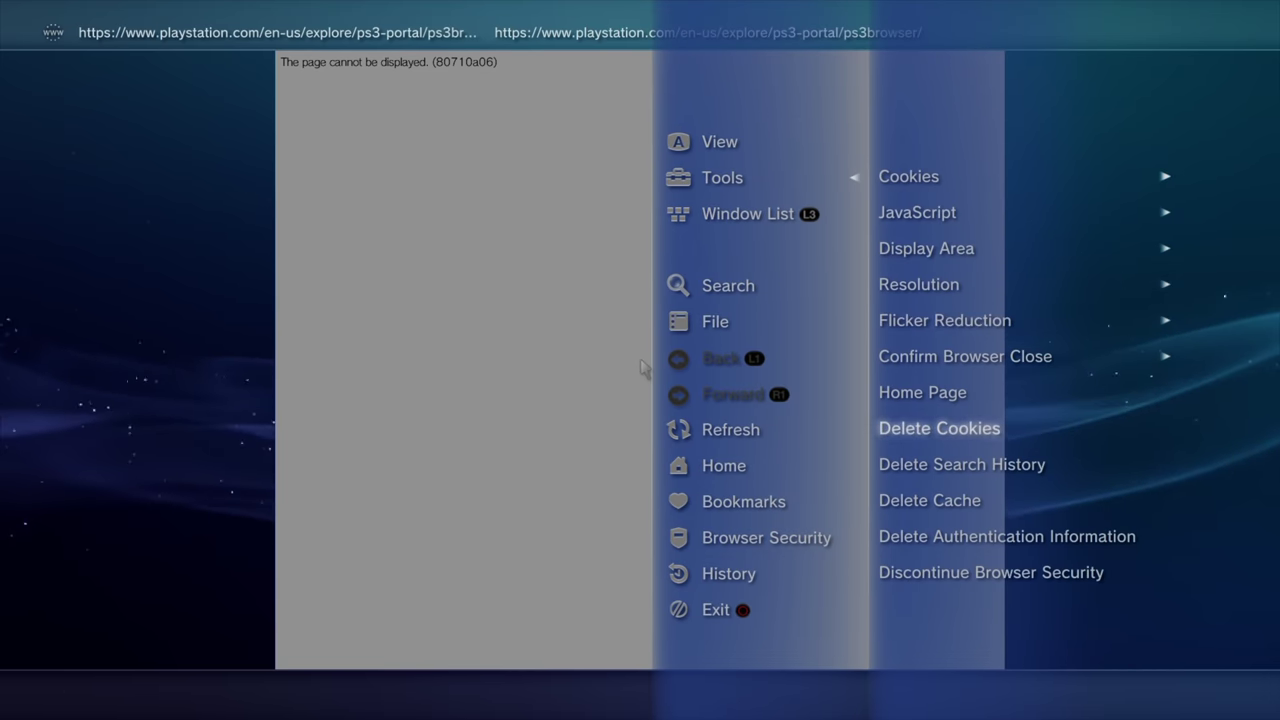
pyautogui.press('Return')
pyautogui.press('Return')
# Delete the browser's search history and confirm the deletion
pyautogui.press('Menu')
pyautogui.press('Up')
pyautogui.press('Up')
pyautogui.press('Up')
pyautogui.press('Down')
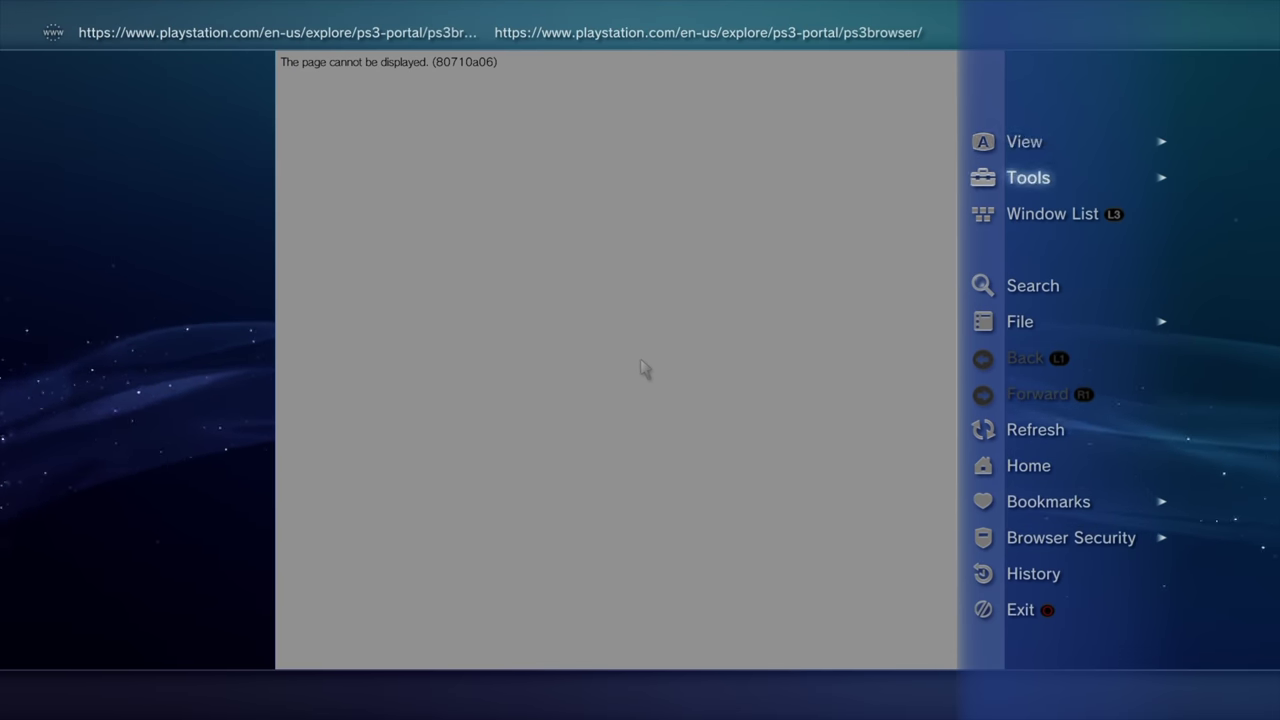
pyautogui.press('Right')
pyautogui.press('Down')
pyautogui.press('Down')
pyautogui.press('Down')
pyautogui.press('Down')
pyautogui.press('Down')
pyautogui.press('Down')
pyautogui.press('Down')
pyautogui.press('Down')
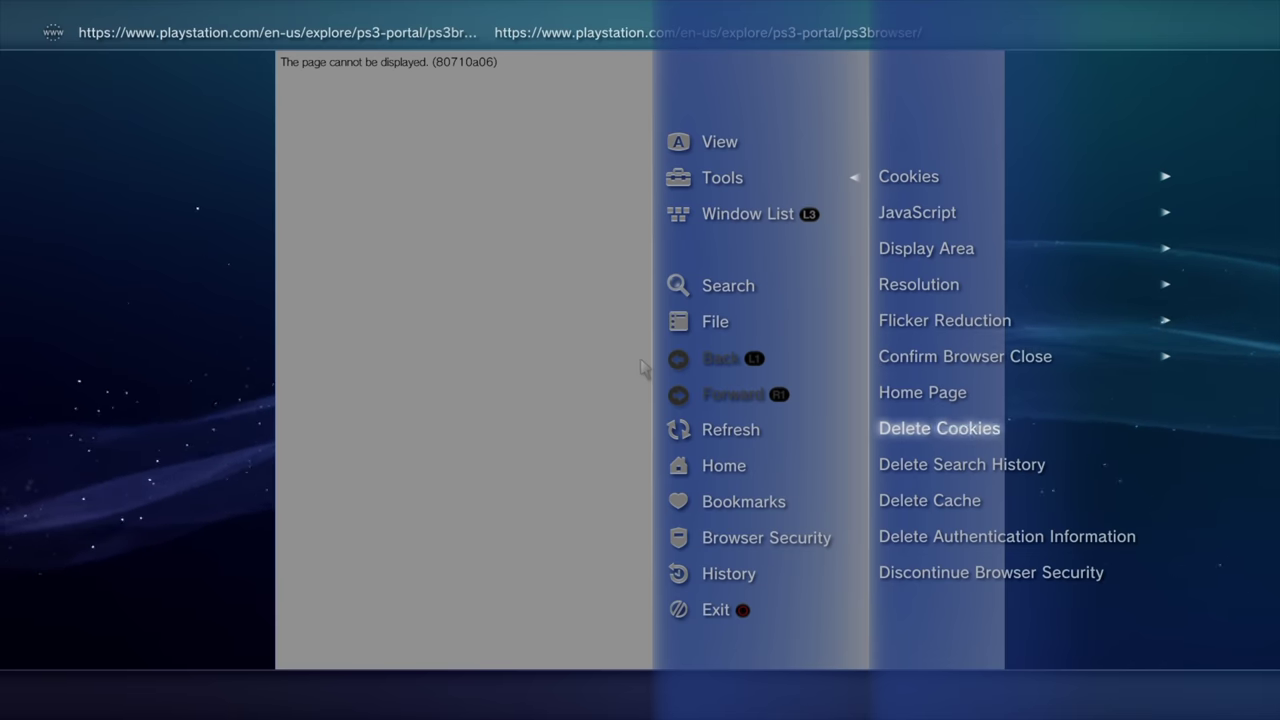
pyautogui.press('Return')
pyautogui.press('Left')
pyautogui.press('Return')
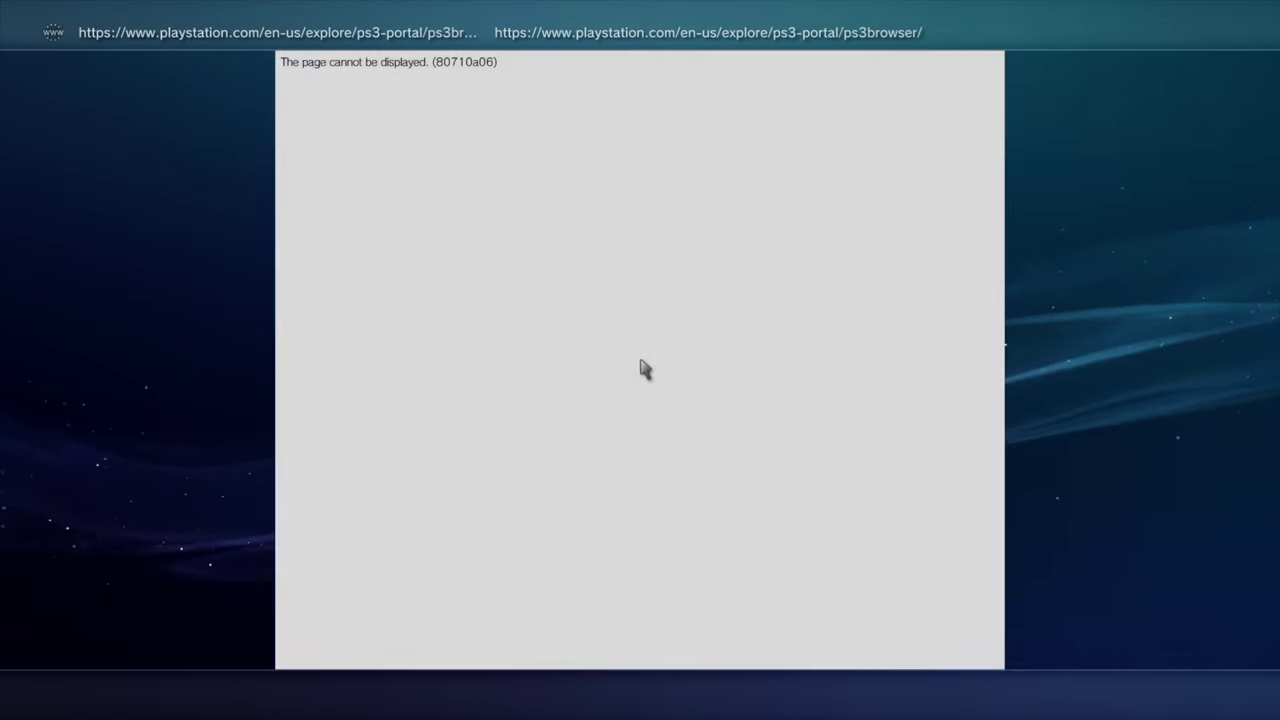
# Delete the browser's cache memory and confirm the deletion
pyautogui.press('Menu')
pyautogui.press('Up')
pyautogui.press('Right')
pyautogui.press('Down')
pyautogui.press('Down')
pyautogui.press('Down')
pyautogui.press('Down')
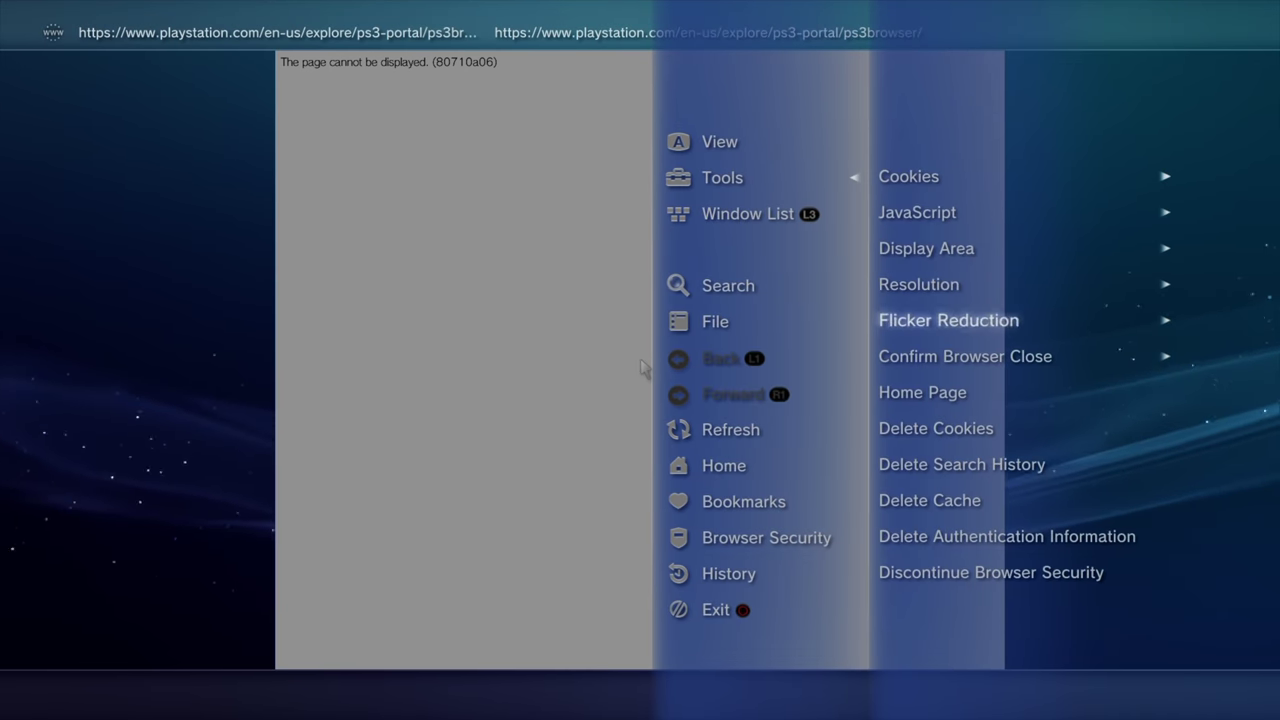
pyautogui.press('Return')
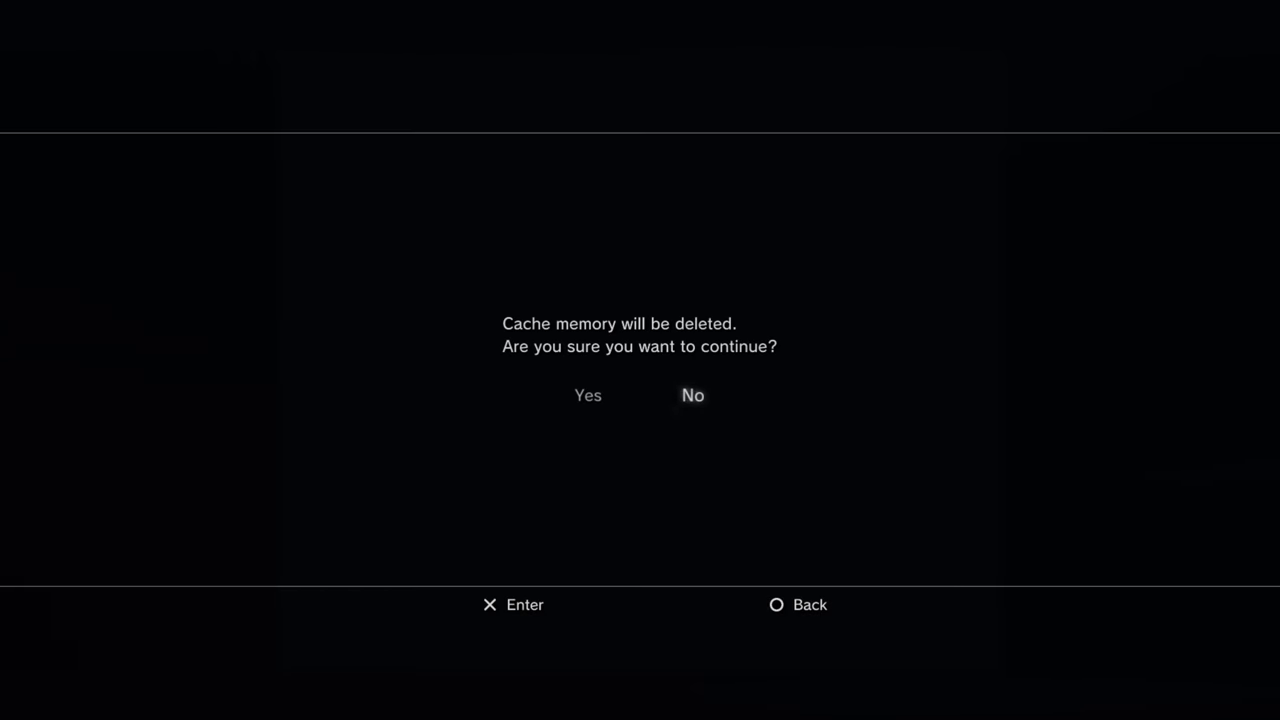
pyautogui.press('Left')
pyautogui.press('Return')
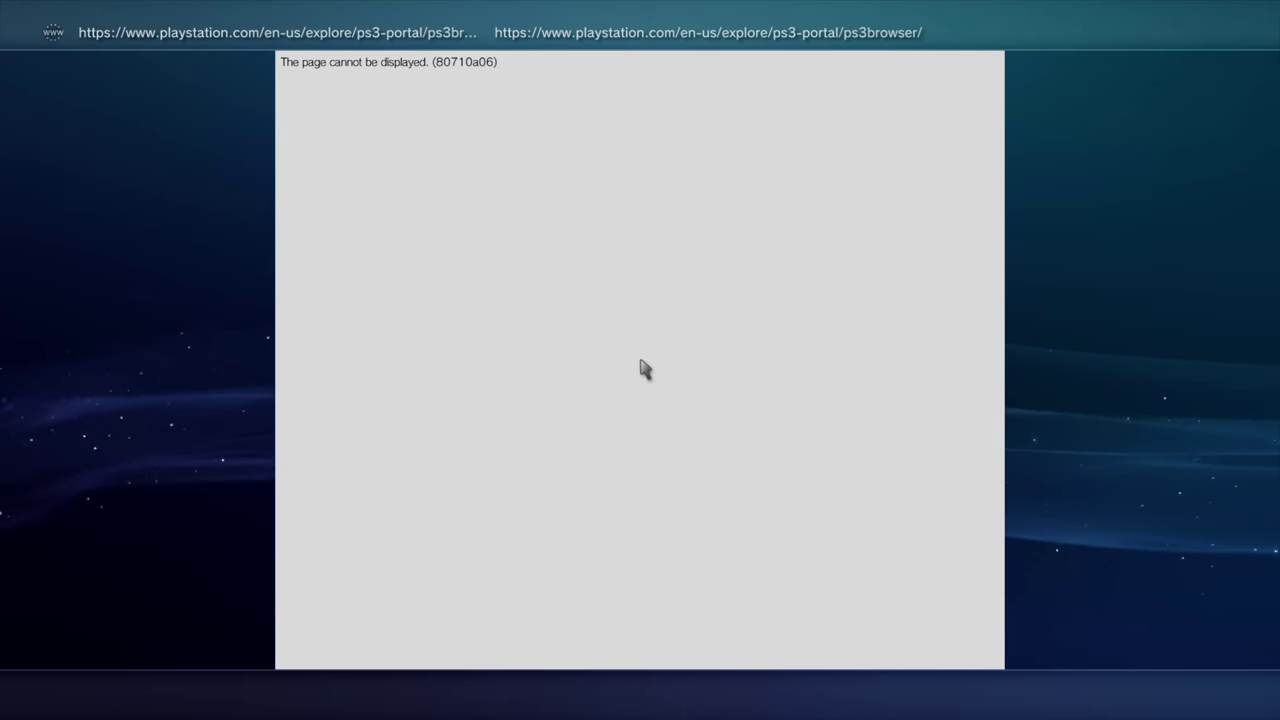
# Delete all authentication information stored in the browser
pyautogui.press('Menu')
pyautogui.press('Right')
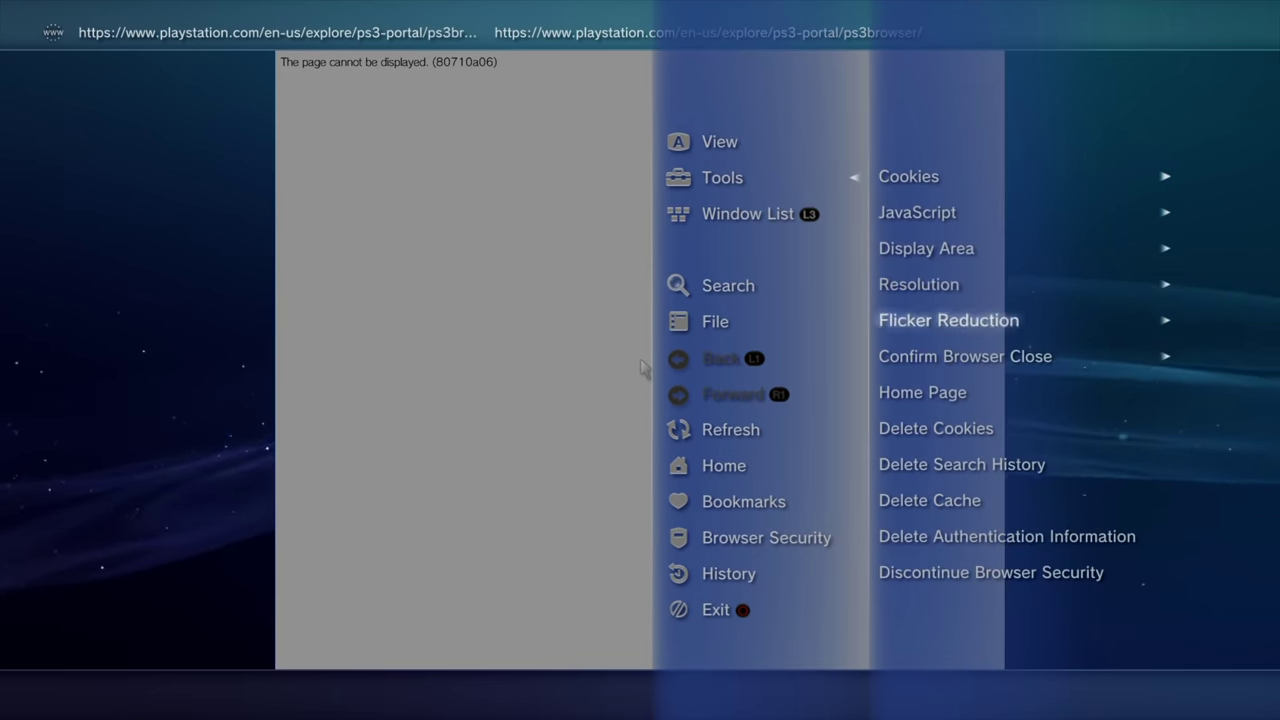
pyautogui.press('Down')
pyautogui.press('Down')
pyautogui.press('Down')
pyautogui.press('Down')
pyautogui.press('Down')
pyautogui.press('Down')
pyautogui.press('Return')
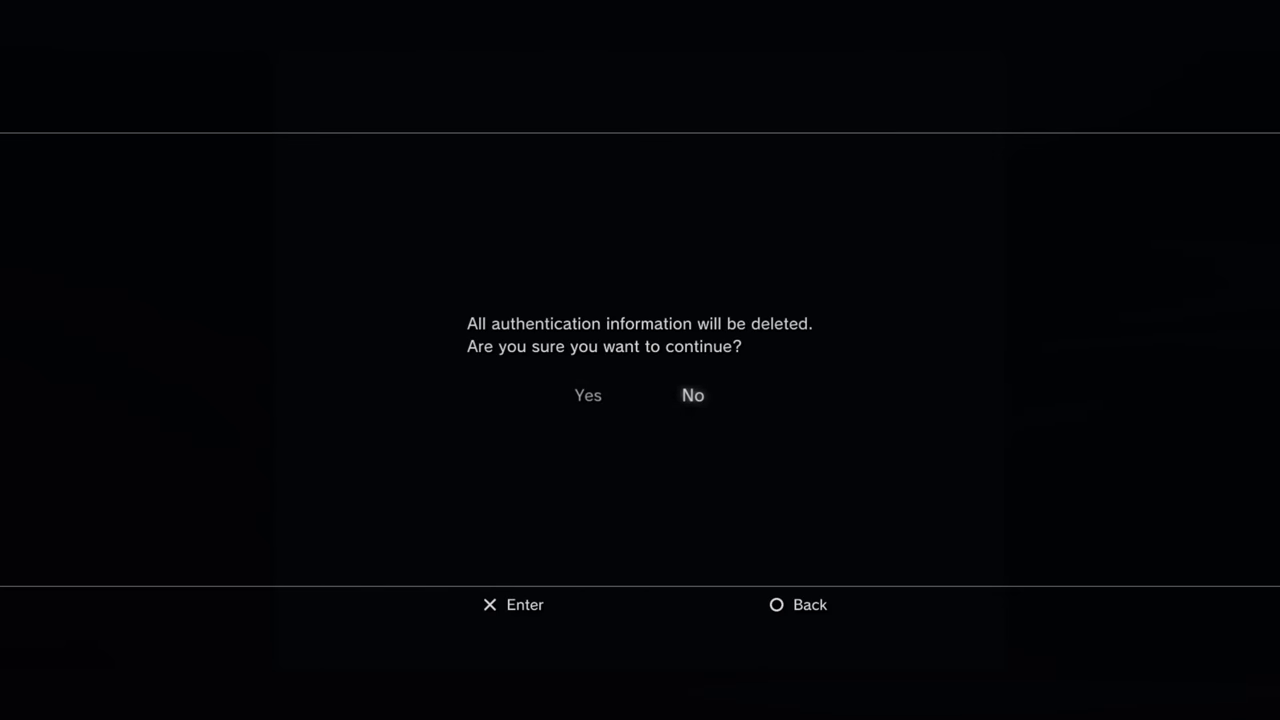
pyautogui.press('Return')
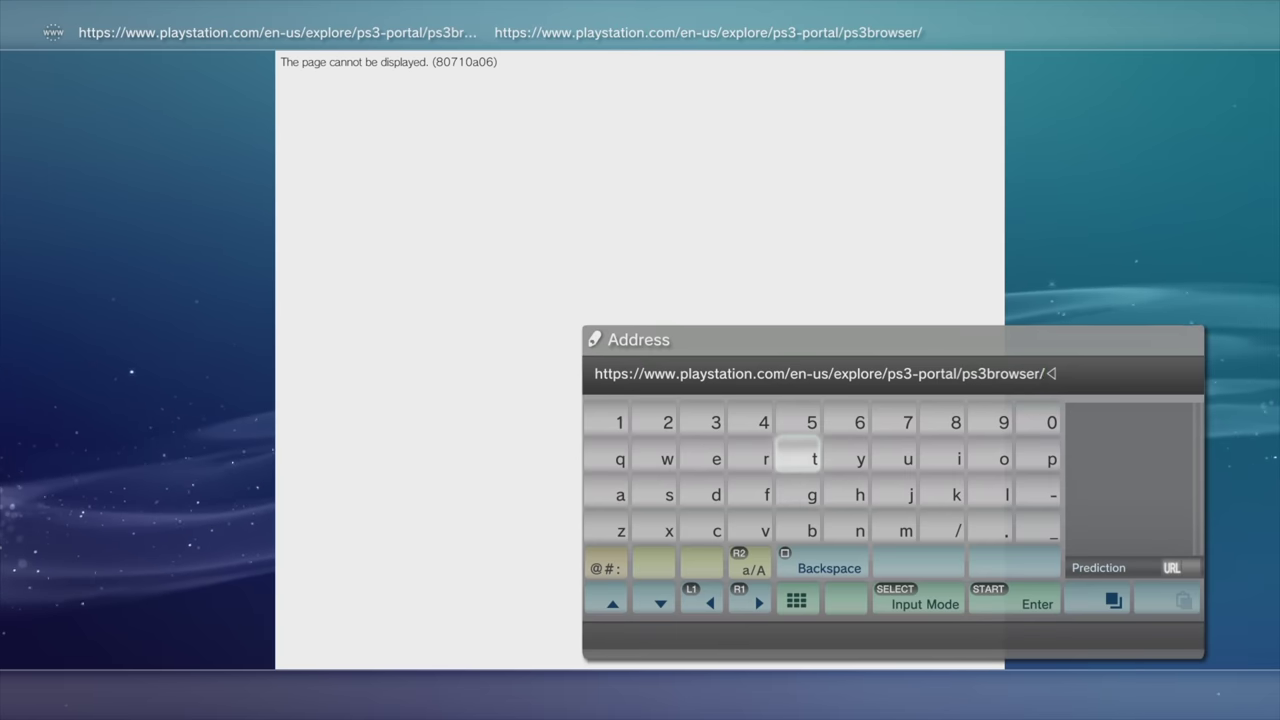
# Replace the browser address with ps3xploit.com, load the site and bookmark the PS3Xploit Team page
pyautogui.press('BackSpace')
pyautogui.press('BackSpace')
pyautogui.press('BackSpace')
pyautogui.press('BackSpace')
pyautogui.press('BackSpace')
pyautogui.press('BackSpace')
pyautogui.press('BackSpace')
pyautogui.press('BackSpace')
pyautogui.press('BackSpace')
pyautogui.press('BackSpace')
pyautogui.press('BackSpace')
pyautogui.press('BackSpace')
pyautogui.press('BackSpace')
pyautogui.press('BackSpace')
pyautogui.press('BackSpace')
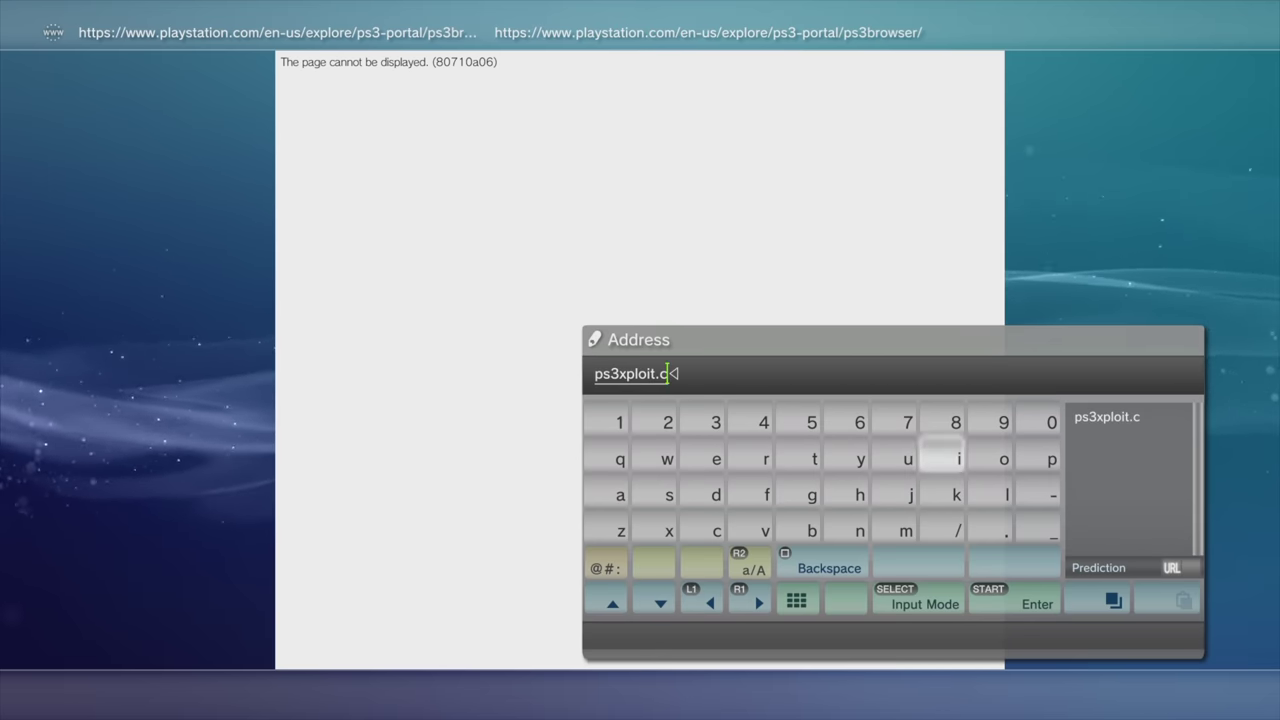
pyautogui.write('.co')
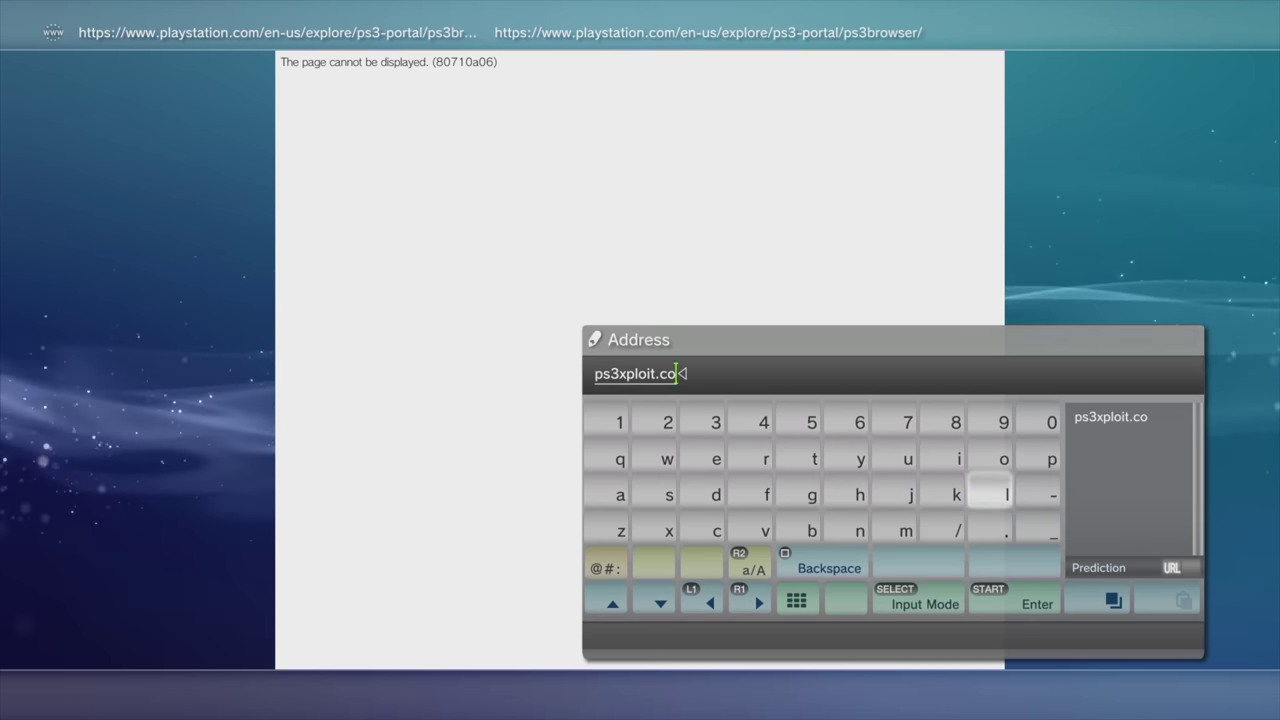
pyautogui.press('Return')
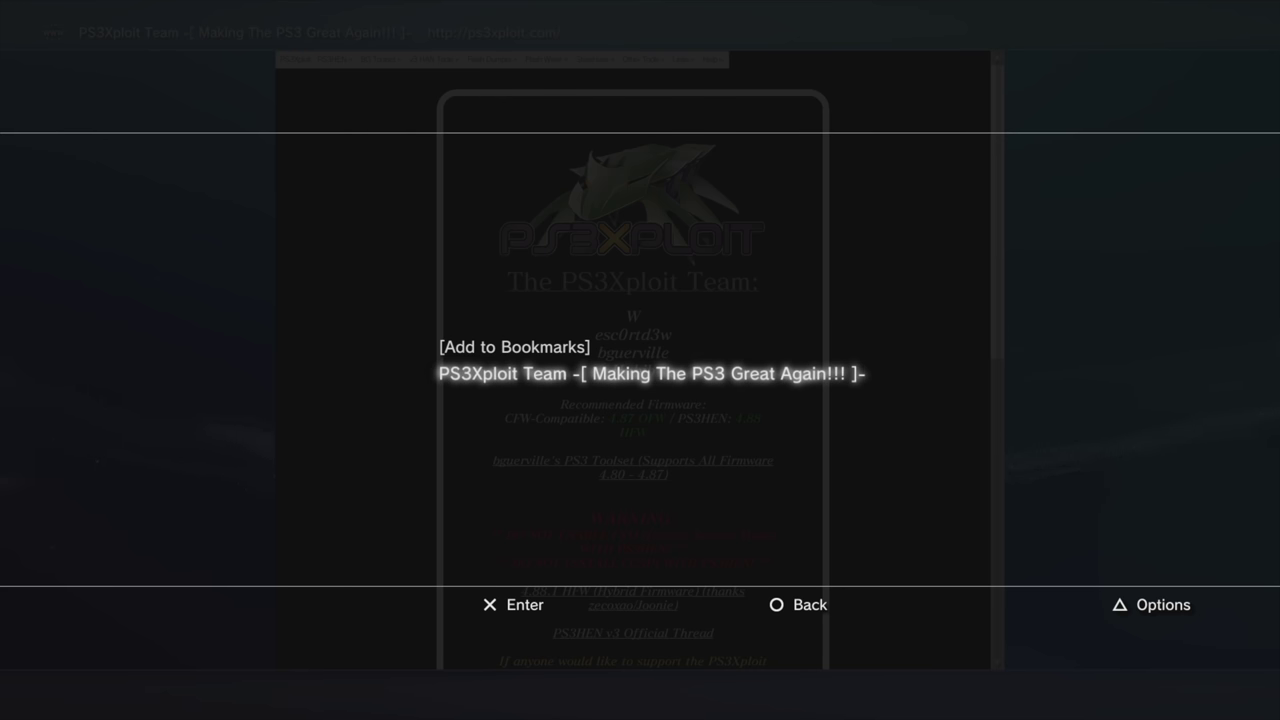
pyautogui.press('Return')
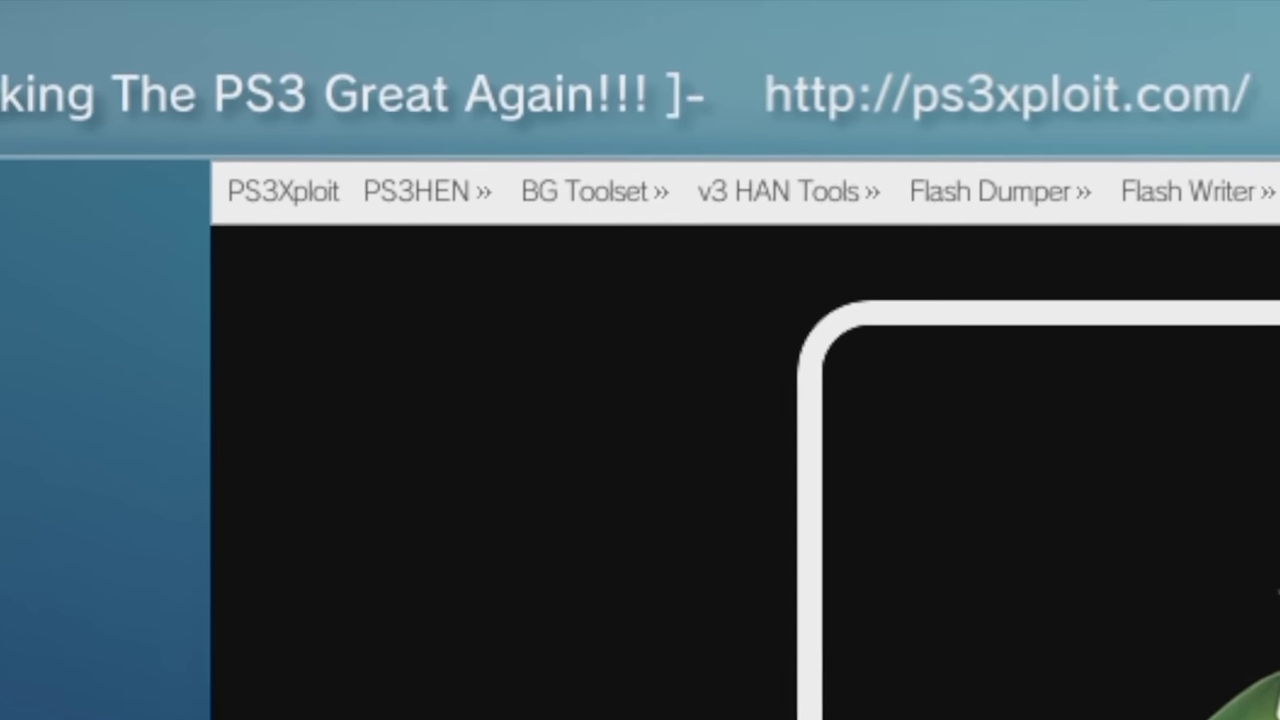
# Open the HEN Installer/Enabler page for PS3HEN and initialize the HEN installer with Auto-Close Browser enabled
pyautogui.moveTo(420, 192)
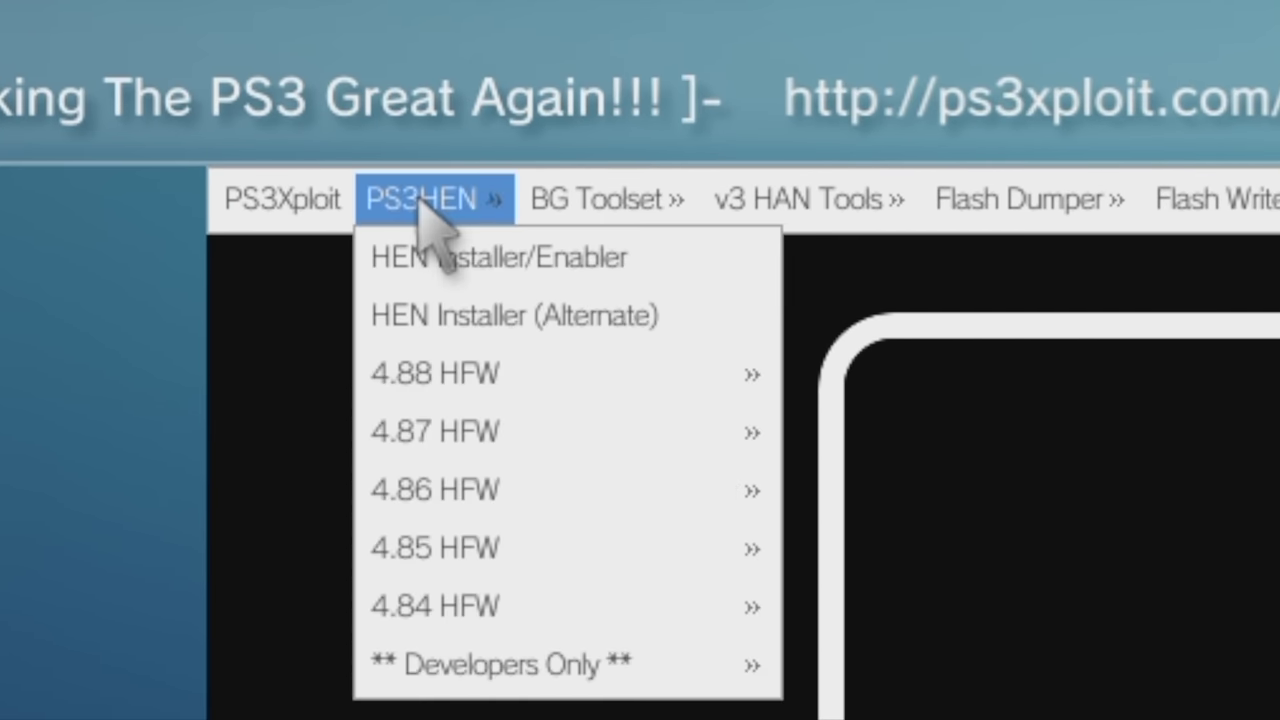
pyautogui.click(425, 258)
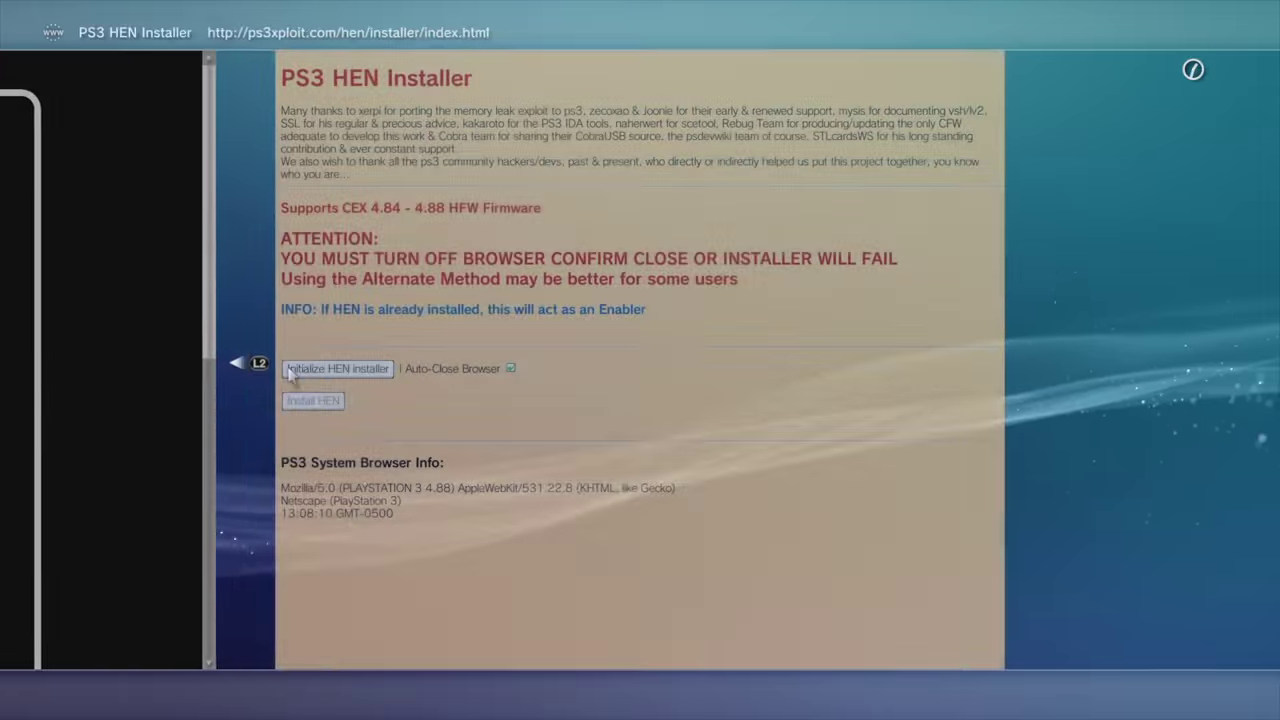
pyautogui.click(300, 370)
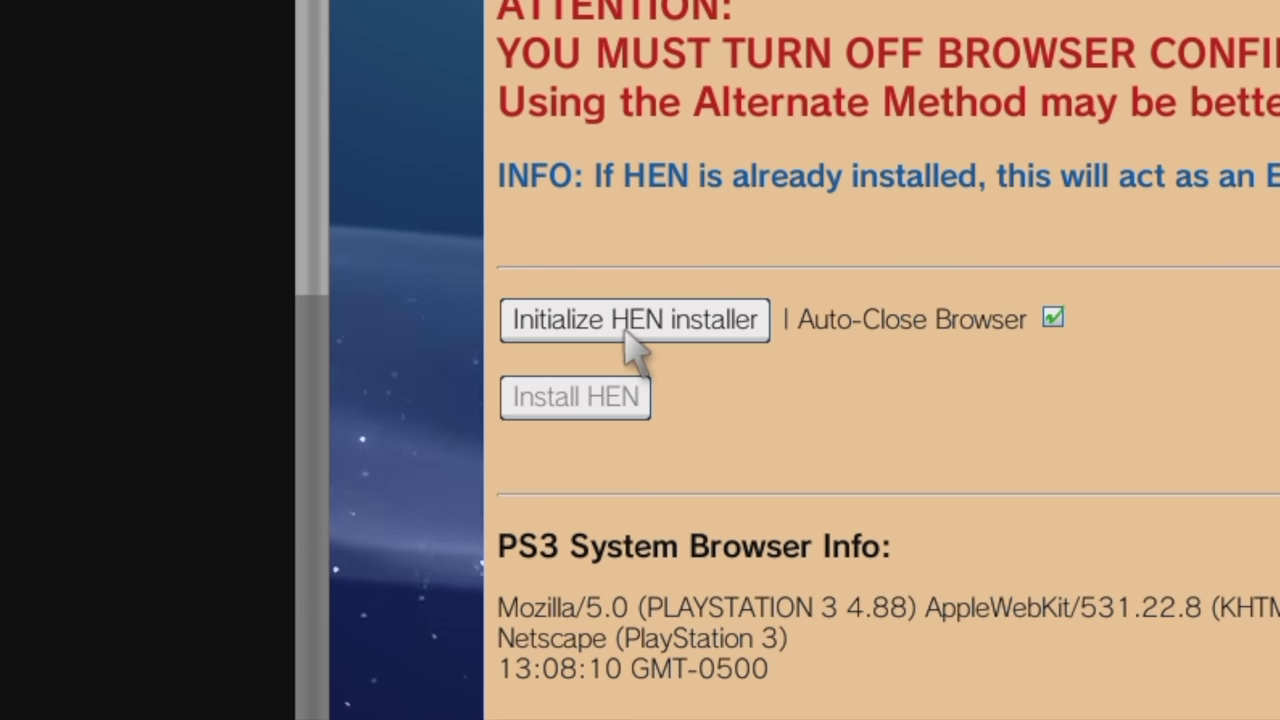
pyautogui.click(334, 372)
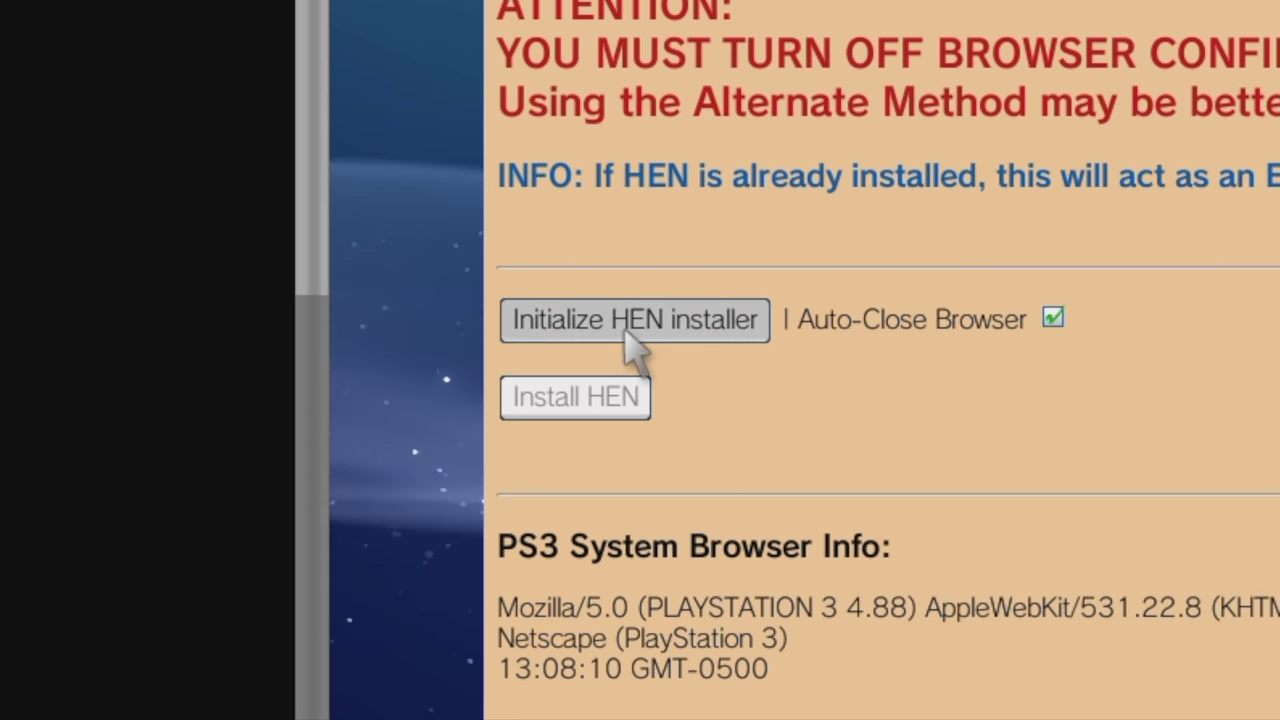
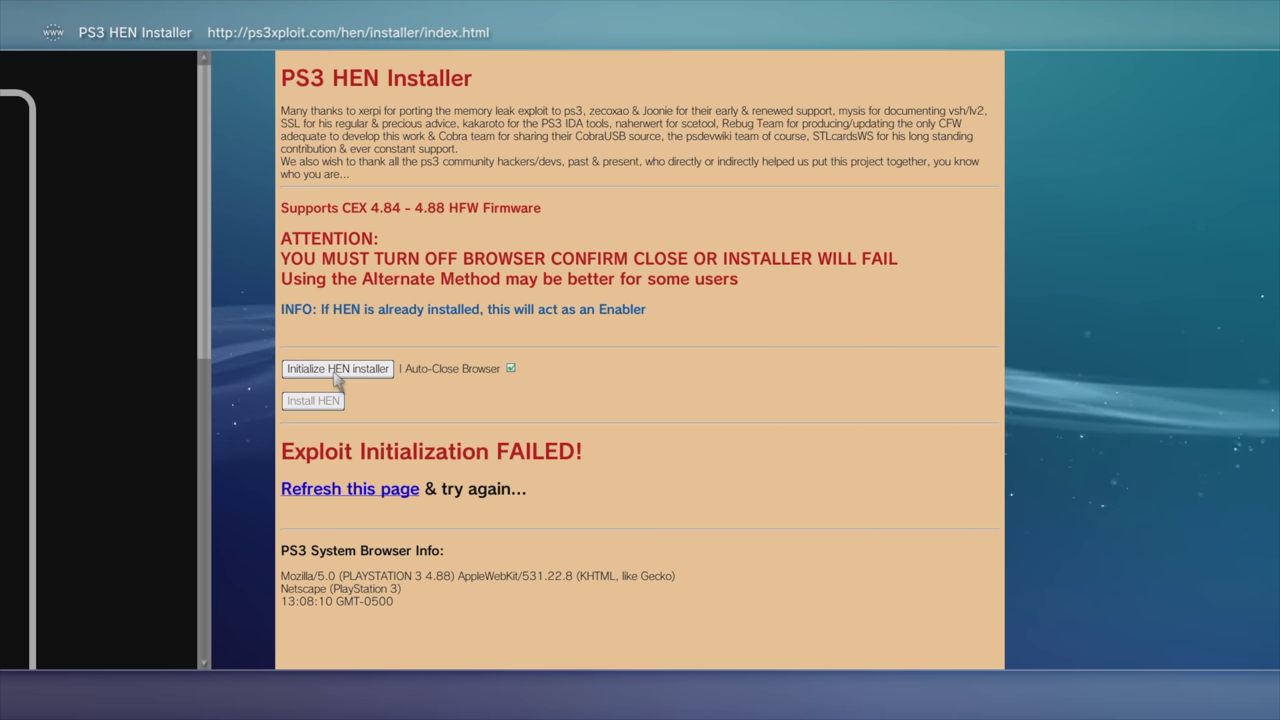
# Refresh the PS3 HEN Installer page and overwrite the existing PS3HEN.p3t file with the new download
pyautogui.press('Menu')
pyautogui.press('Up')
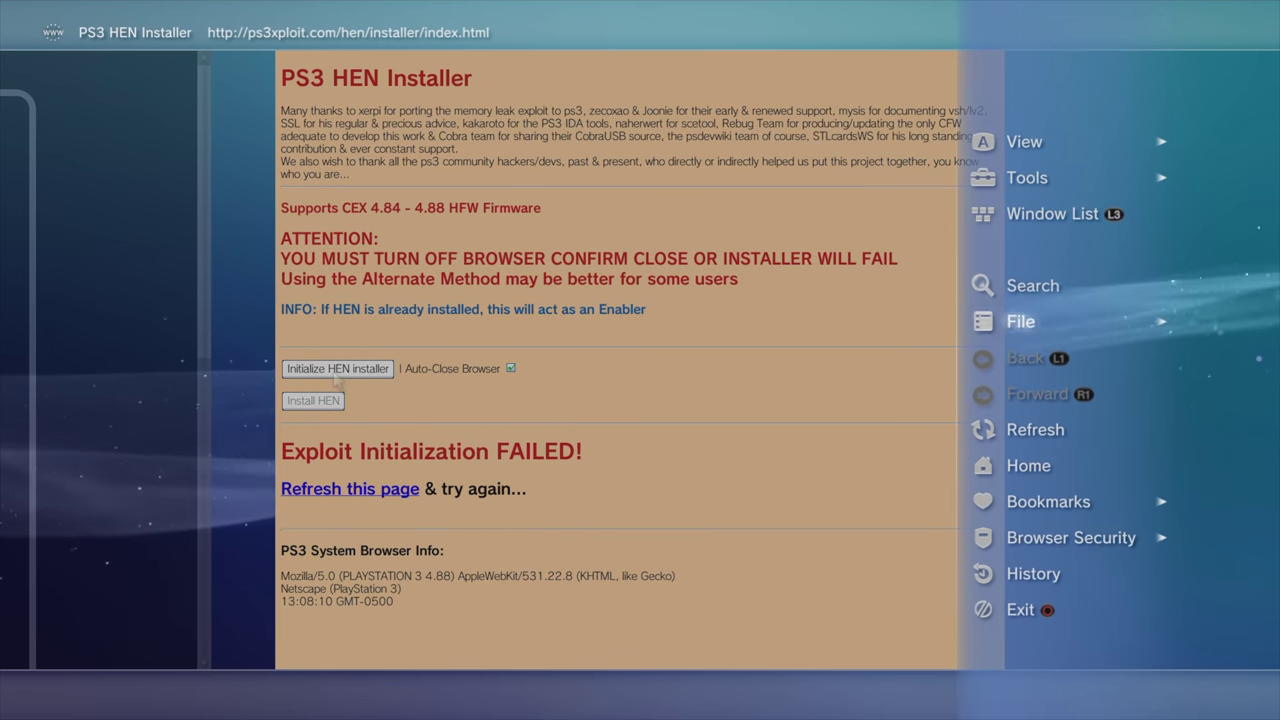
pyautogui.press('Up')
pyautogui.press('Up')
pyautogui.press('Down')
pyautogui.press('Down')
pyautogui.press('Down')
pyautogui.press('Down')
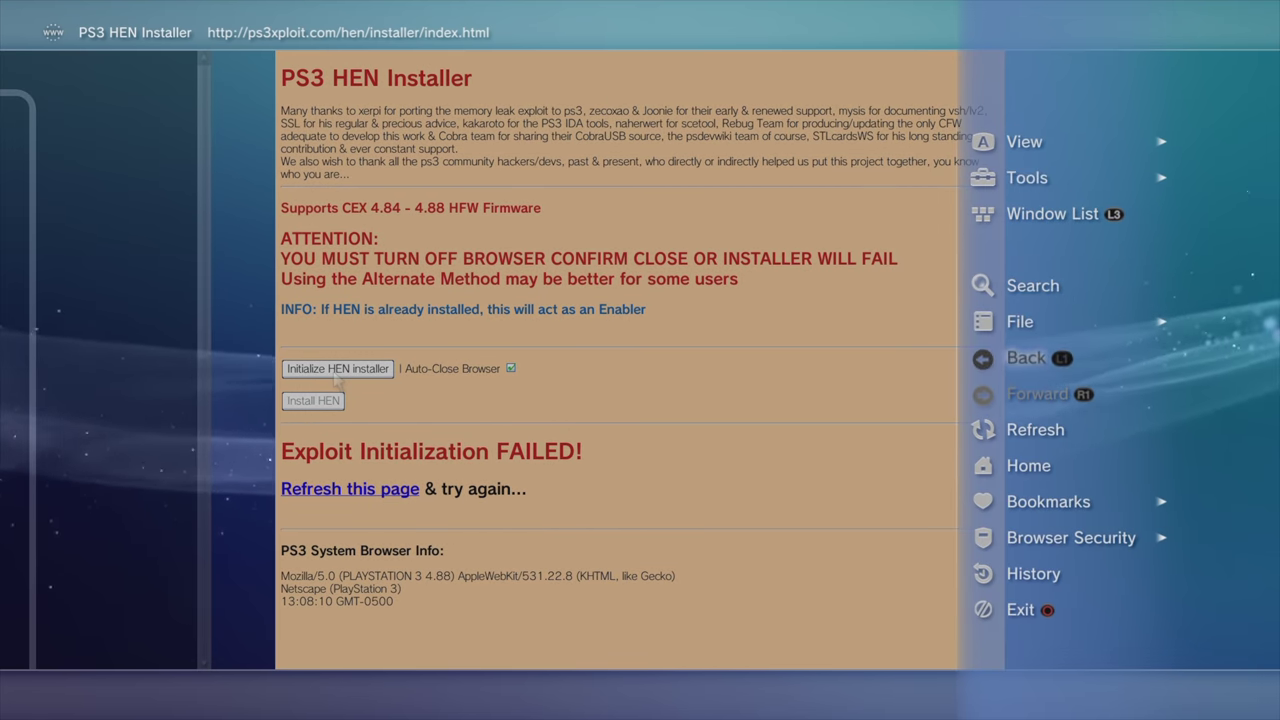
pyautogui.press('Down')
pyautogui.press('Up')
pyautogui.press('Up')
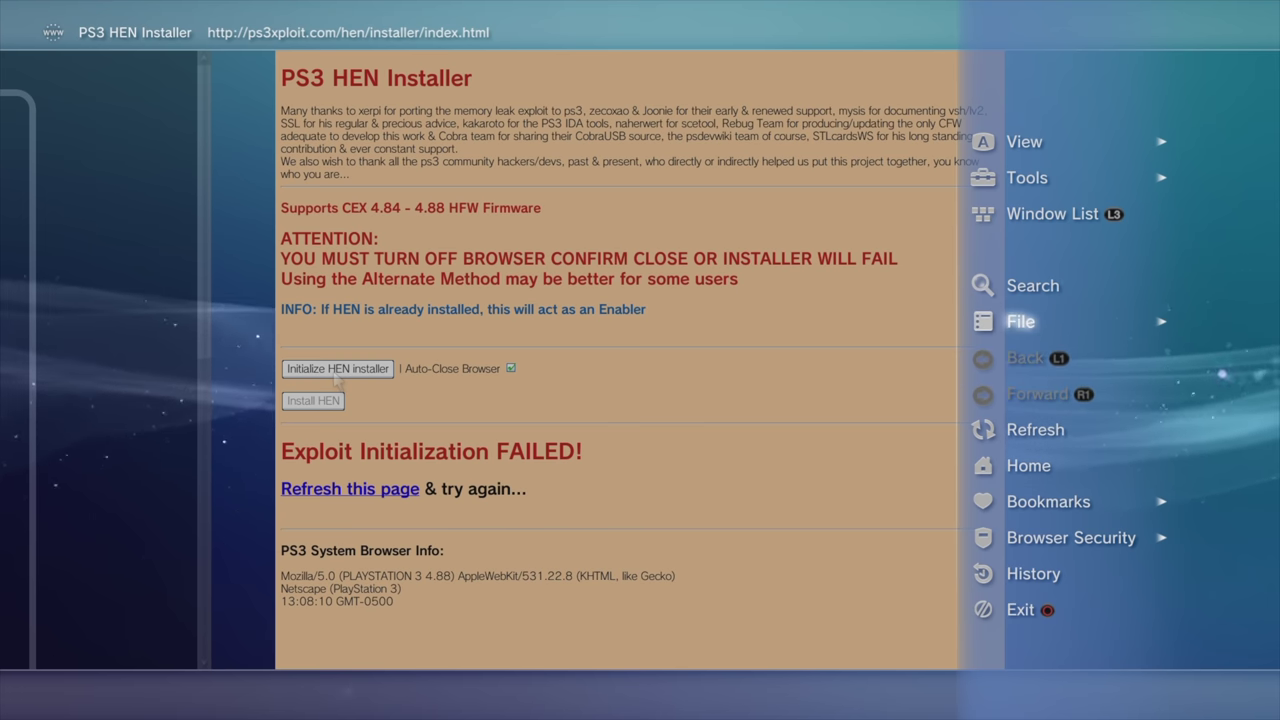
pyautogui.press('Down')
pyautogui.press('Down')
pyautogui.press('Return')
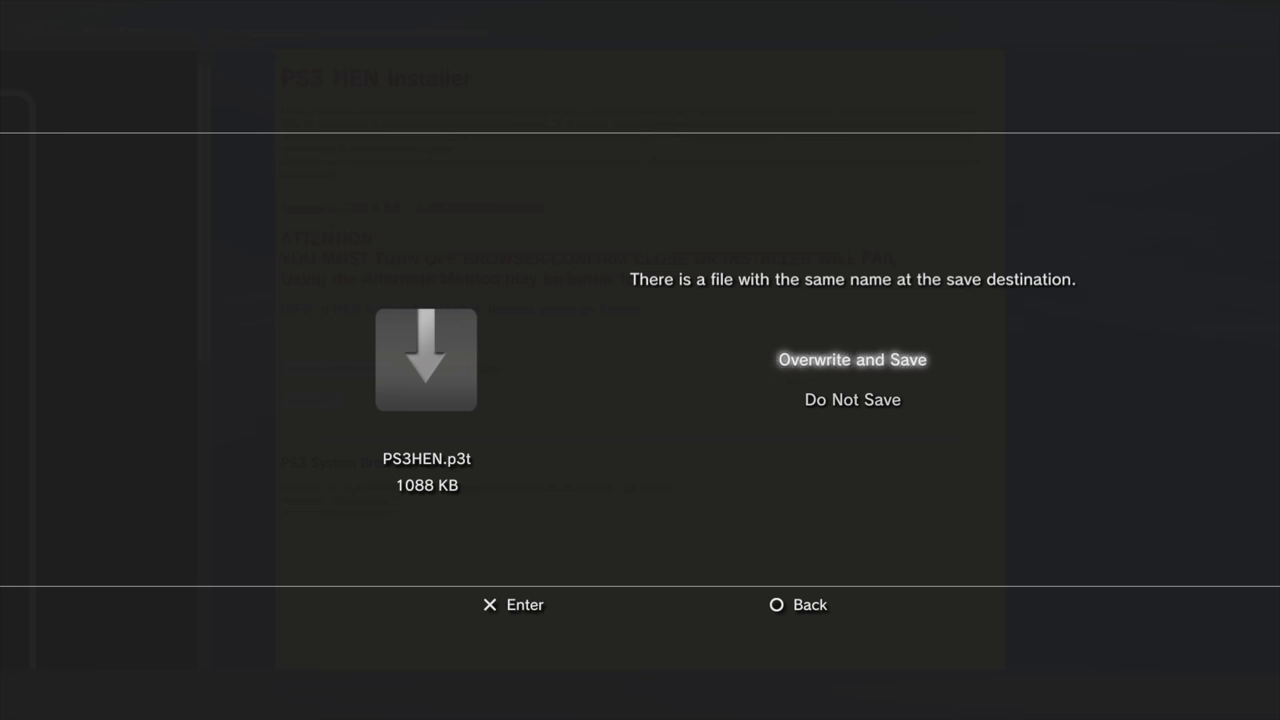
pyautogui.press('Return')
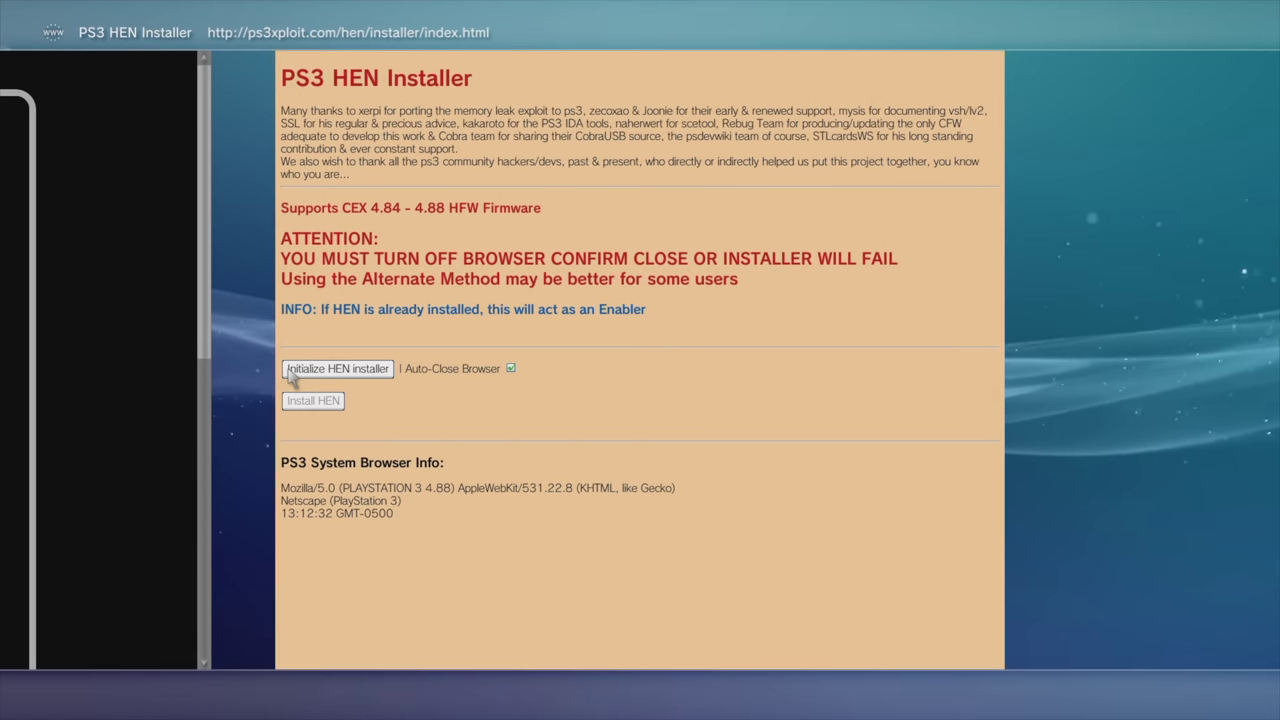
# Initialize the HEN installer again, install HEN and leave the package installation screen
pyautogui.click(292, 370)
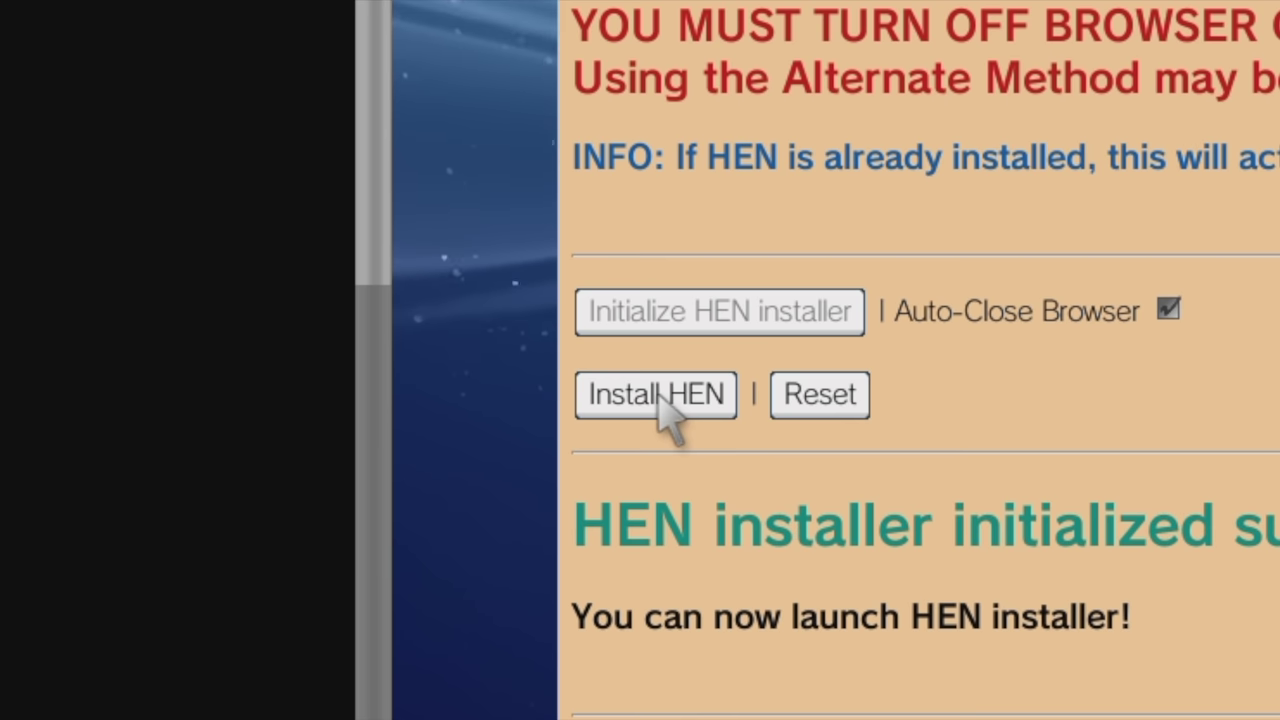
pyautogui.click(660, 400)
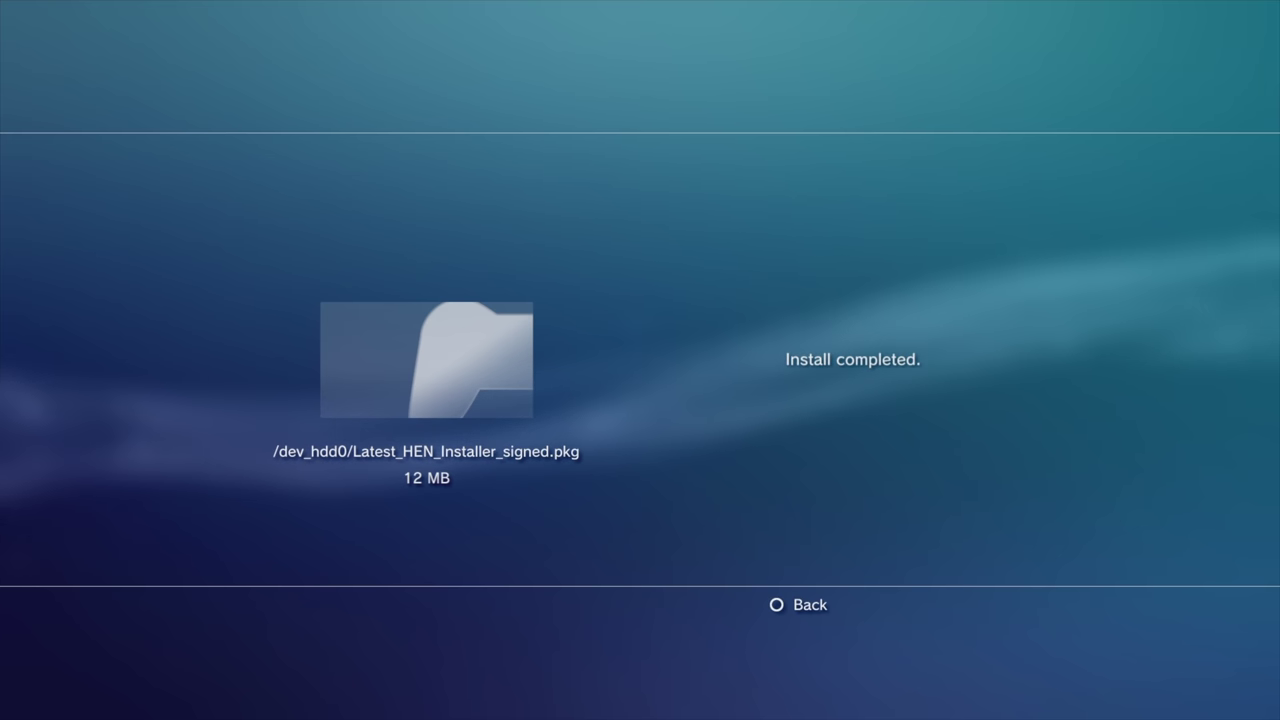
pyautogui.press('Escape')
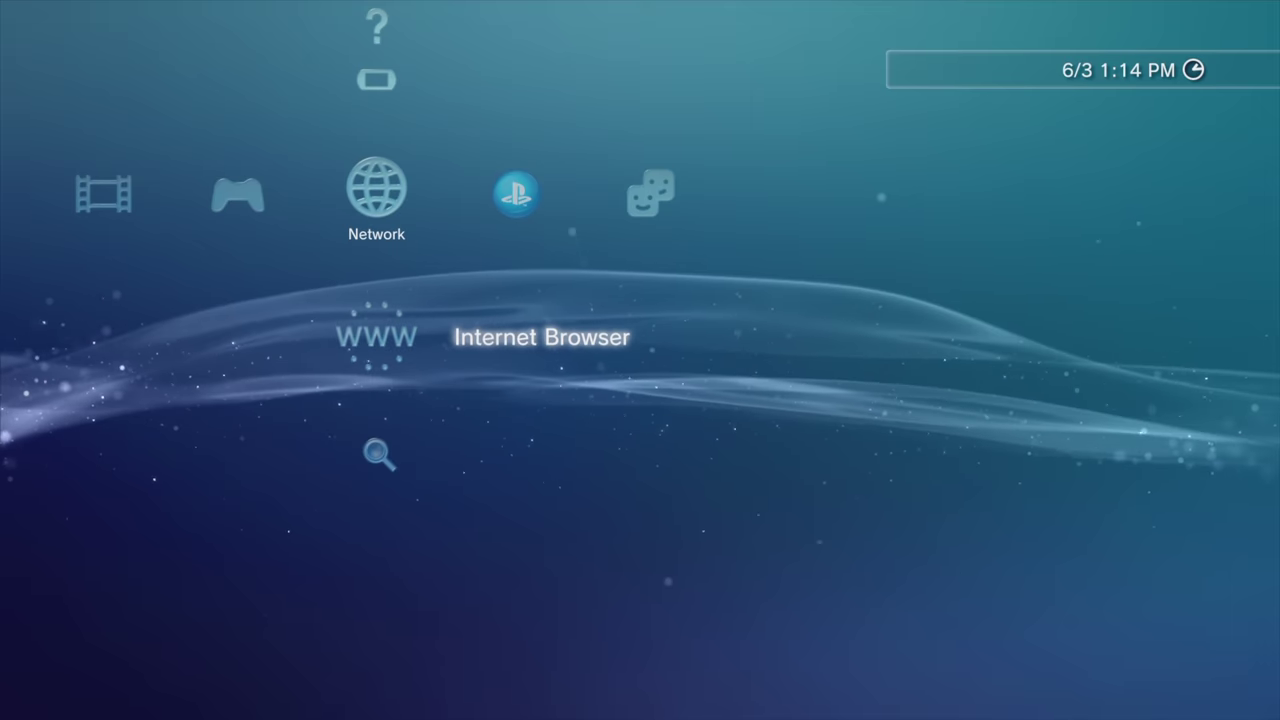
# Restart the console and run Enable HEN from the Game category
pyautogui.press('super')
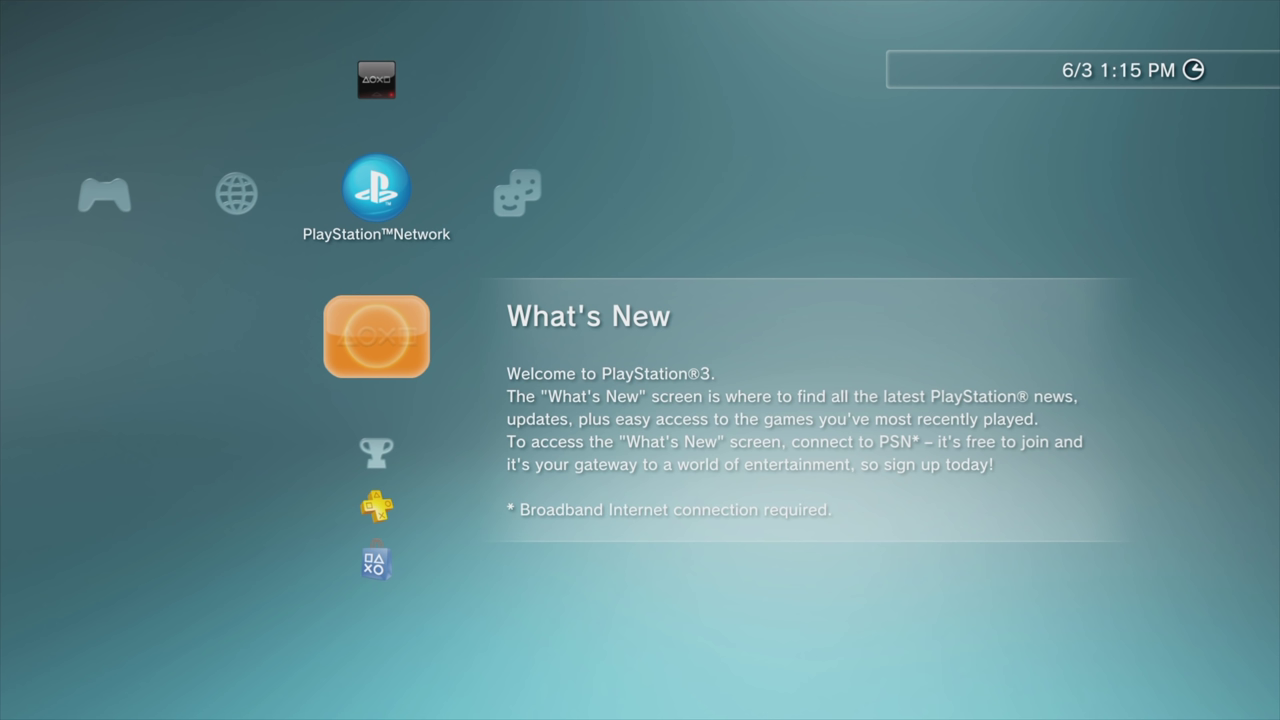
pyautogui.press('Left')
pyautogui.press('Left')
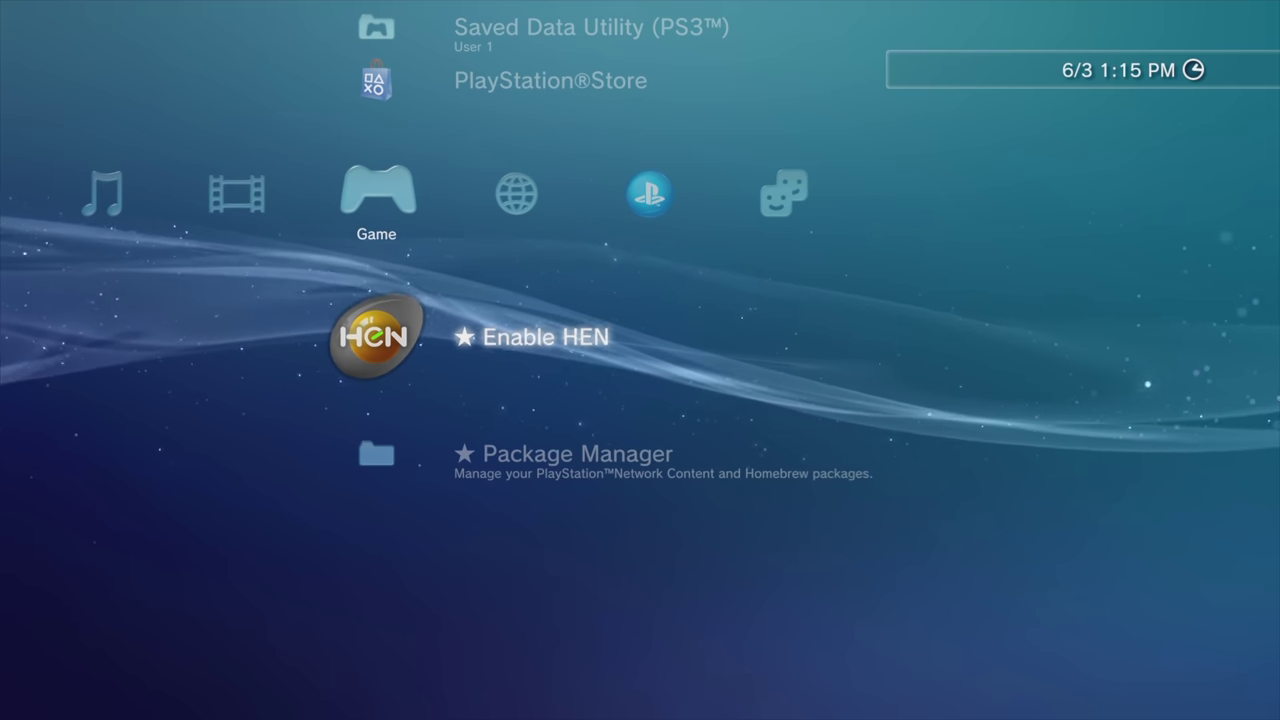
pyautogui.press('Return')
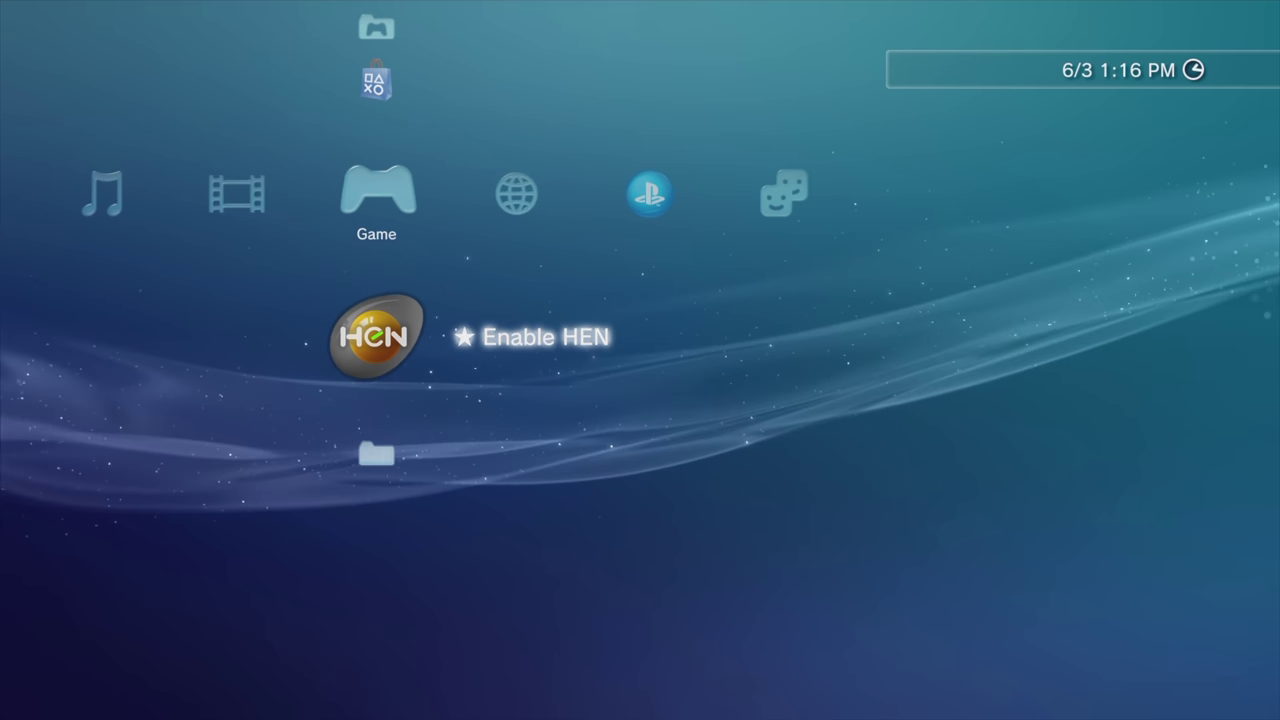
# Open the Standard install location for the storage device's root under Package Manager's Install Package Files
pyautogui.press('Down')
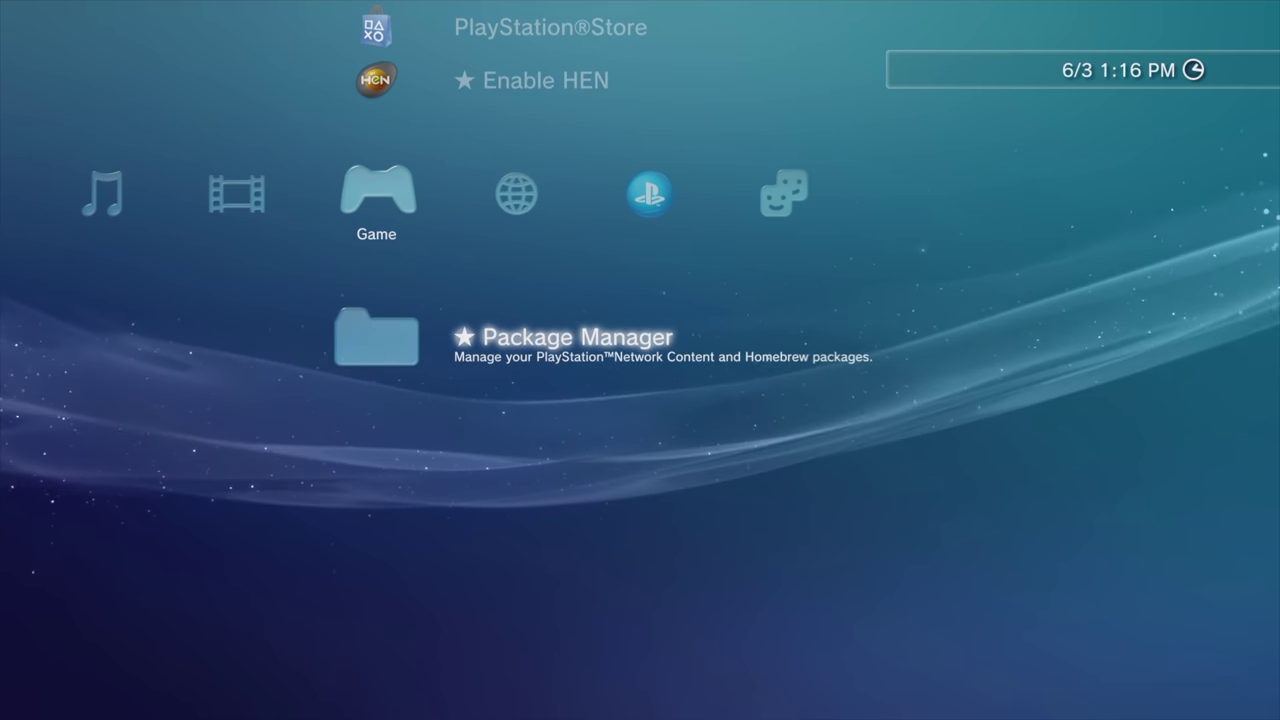
pyautogui.press('Return')
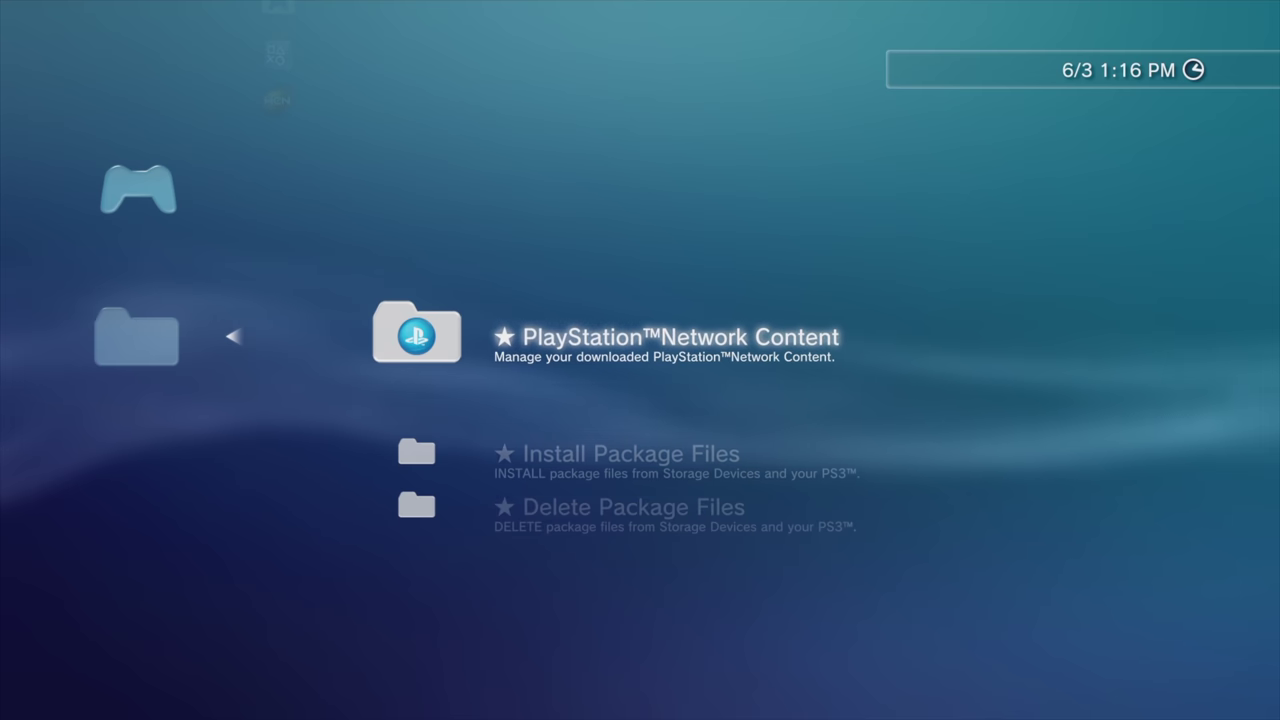
pyautogui.press('Down')
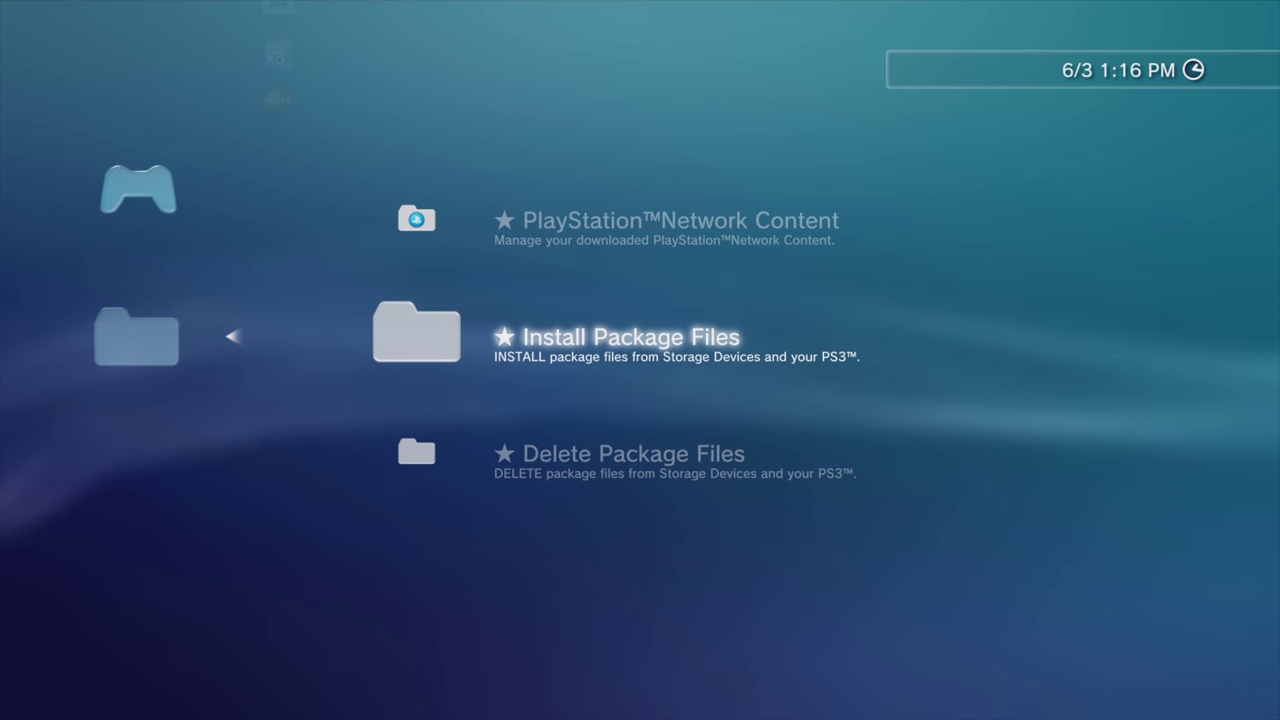
pyautogui.press('Return')
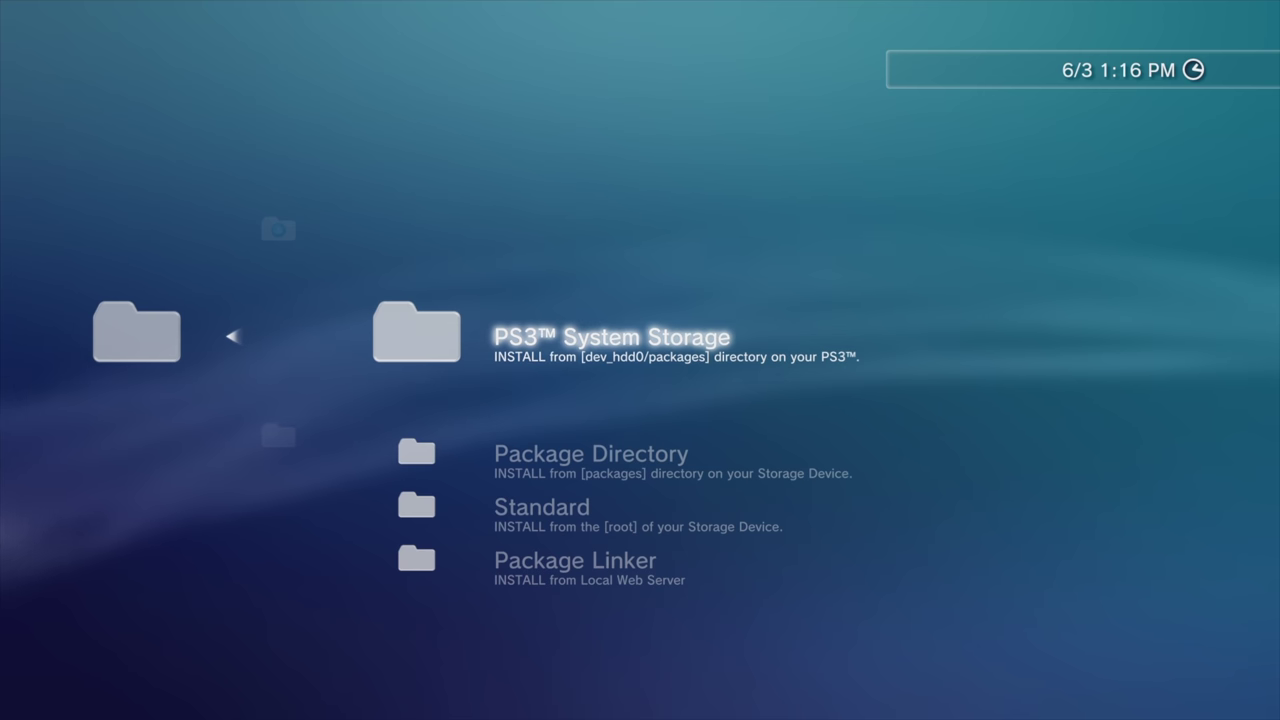
pyautogui.press('Down')
pyautogui.press('Down')
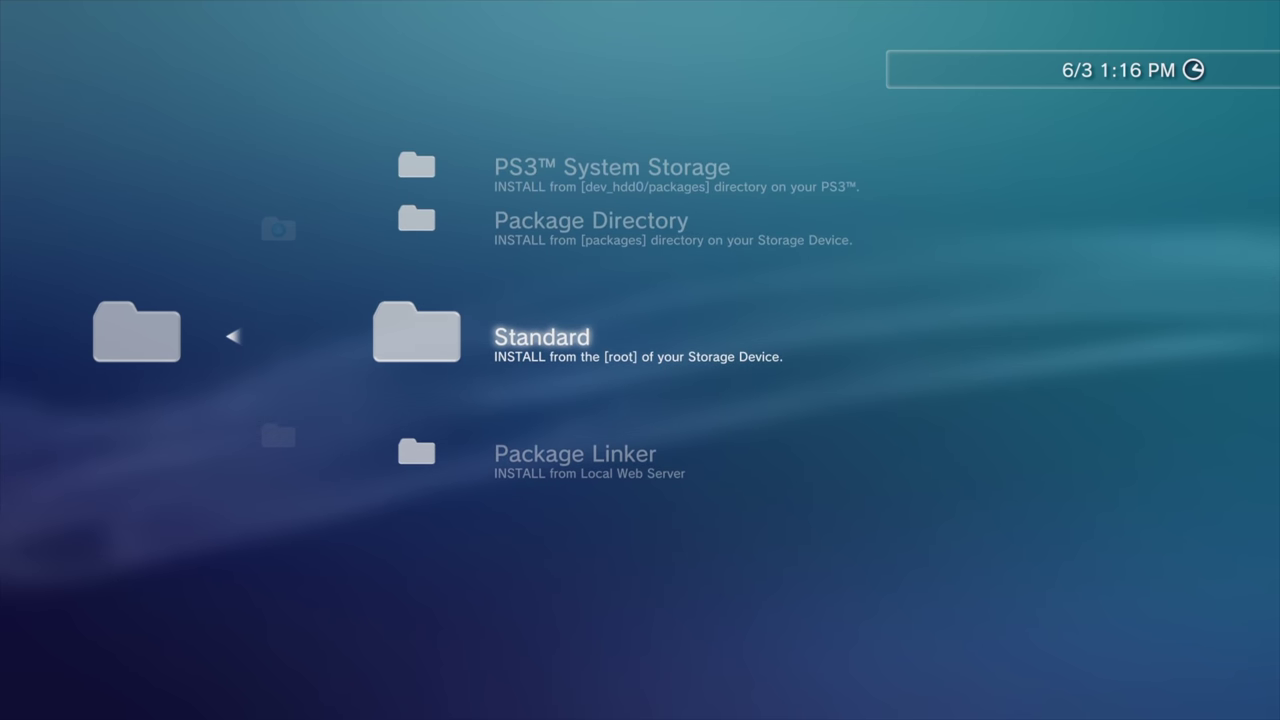
pyautogui.press('Return')
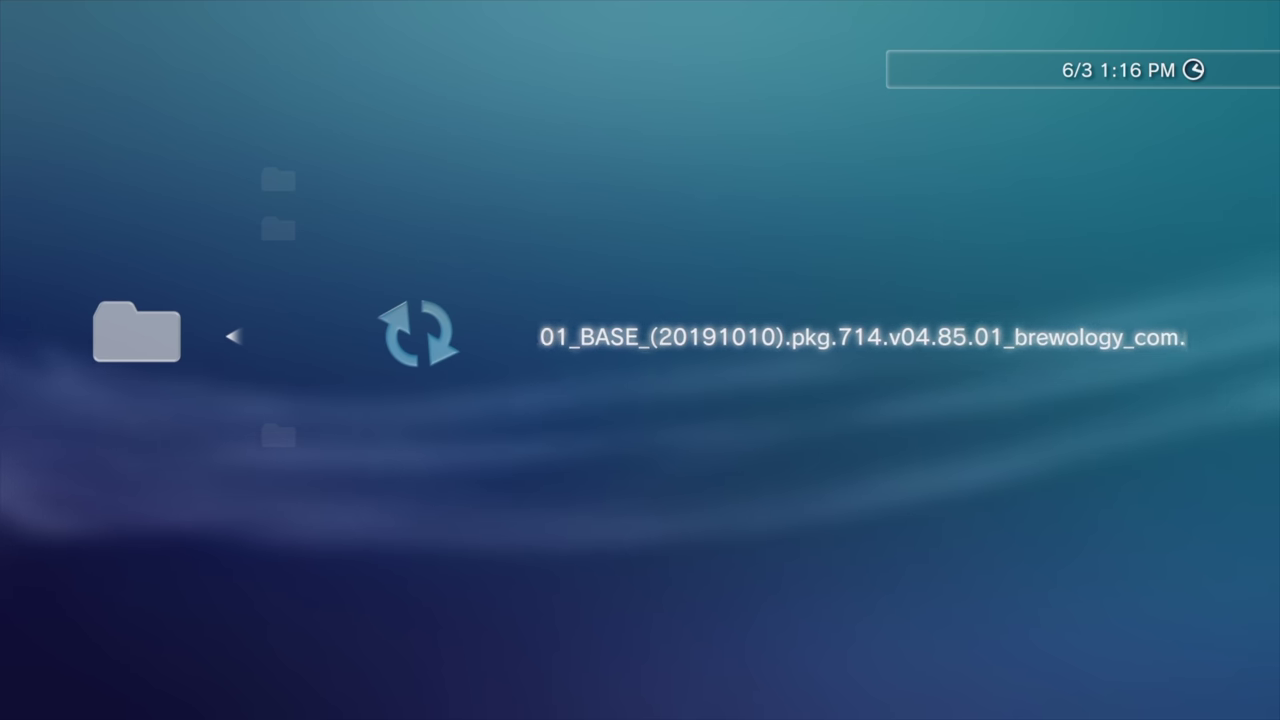
# Install the multiMAN_04.85.01_BASE_(20191010).pkg package and select multiMAN in the Game category
pyautogui.press('Return')
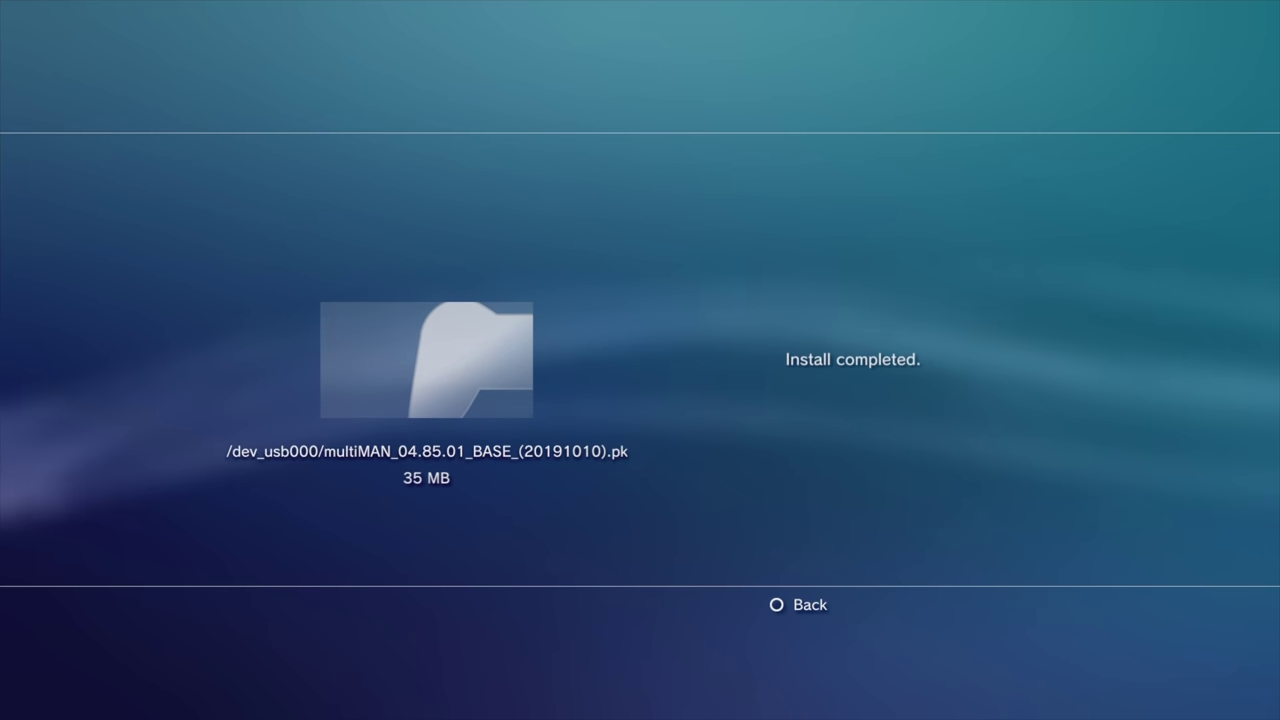
pyautogui.press('Escape')
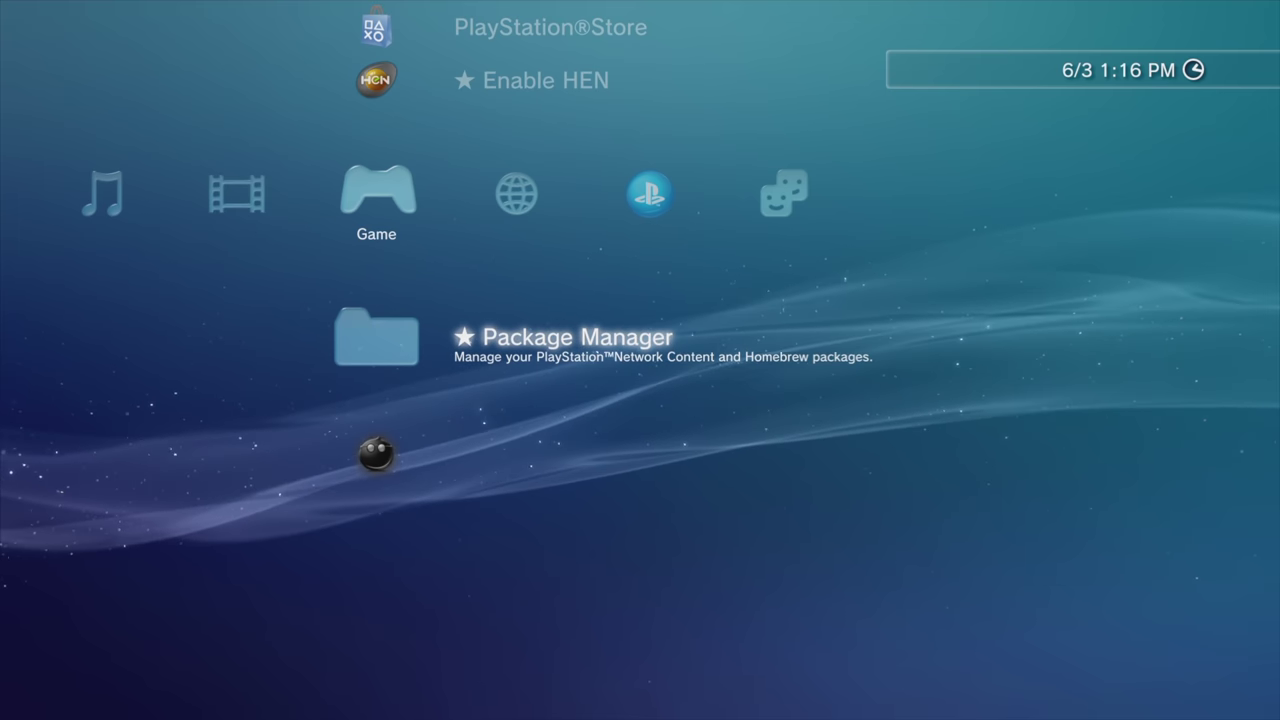
pyautogui.press('Down')
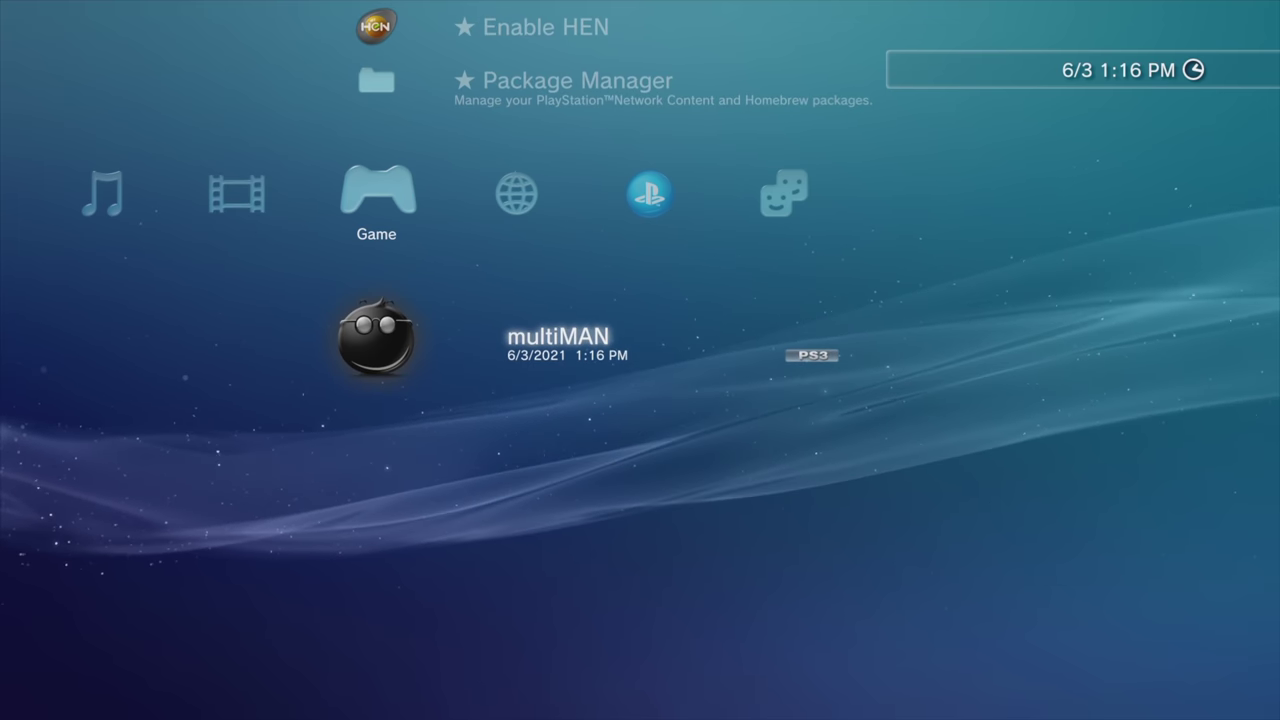